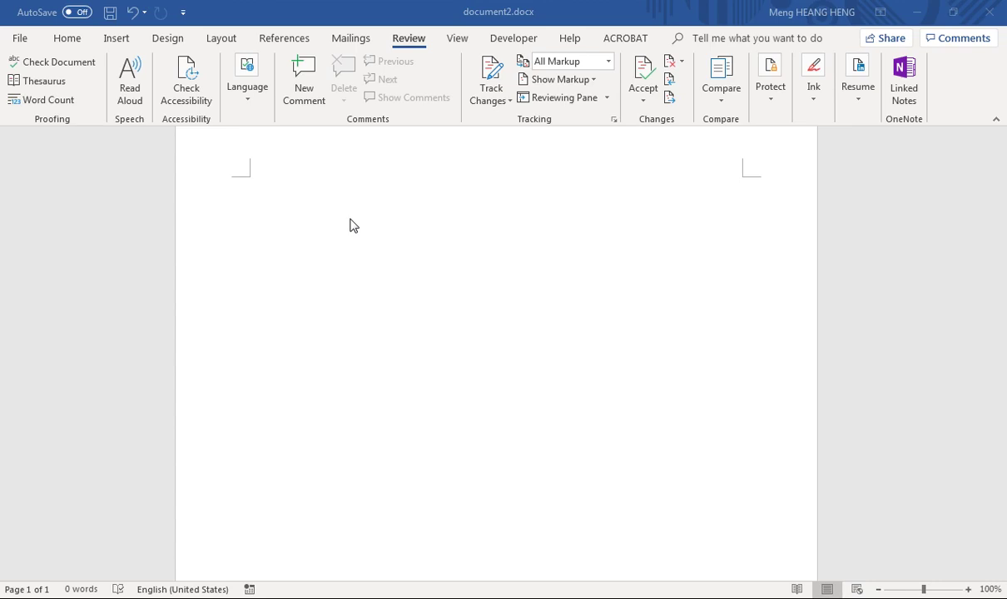
Paste the Angkor Wat fact text into the empty document and add a blank line above it
{"action": "left_click", "coordinate": [268, 193]}
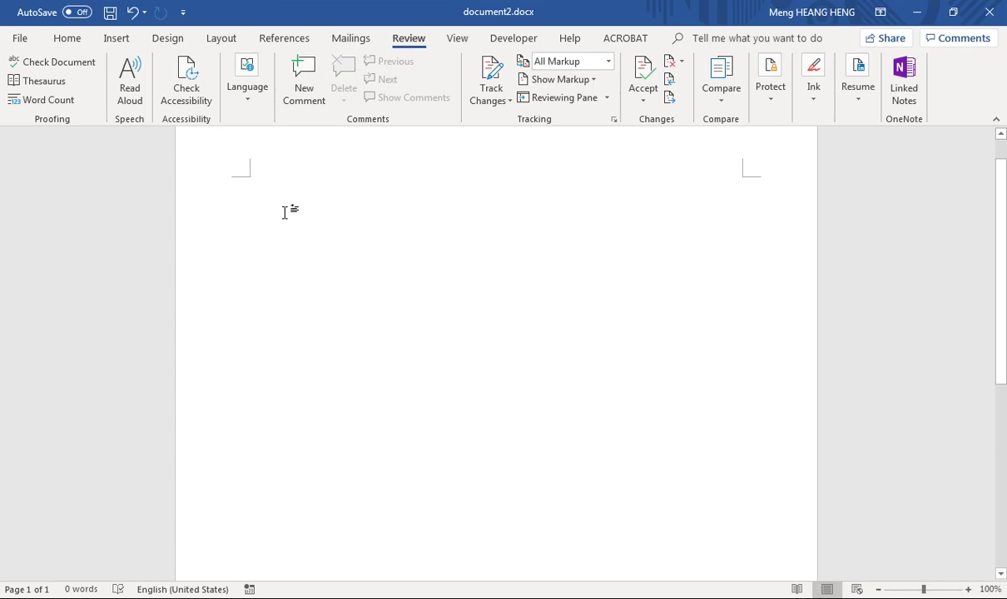
{"action": "type", "text": "Angkor Wat is a temple complex in Cambodia and one of the largest religious monuments in the world, on a site measuring 162.6 hectares. Originally constructed as a Hindu temple dedicated to the god Vishnu for the Khmer Empire, it was gradually transformed into a Buddhist temple towards the end of the 12th century. Wikipedia Address: Krong Siem Reap Altitude: 65 m (213 ft) Architectural styles: Khmer (Angkor Wat style) Region: Asia and the Pacific Founded: 12th century Did you know: In recognition of the important part it played in both the Hinduism and Buddhism, it was declared by UNESCO as a World Heritage Site in 1992.asiaone.com"}
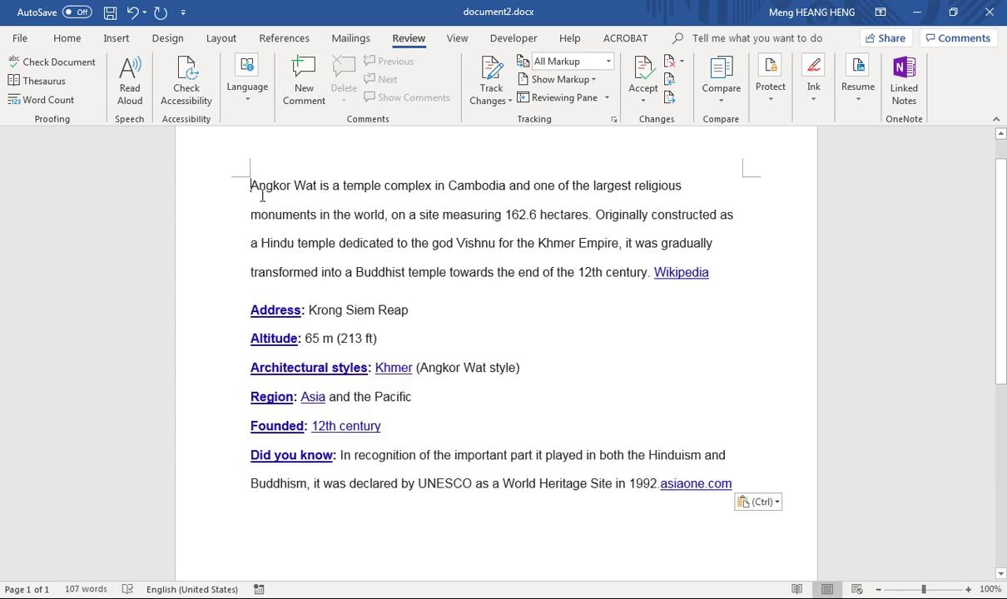
{"action": "key", "text": "Return"}
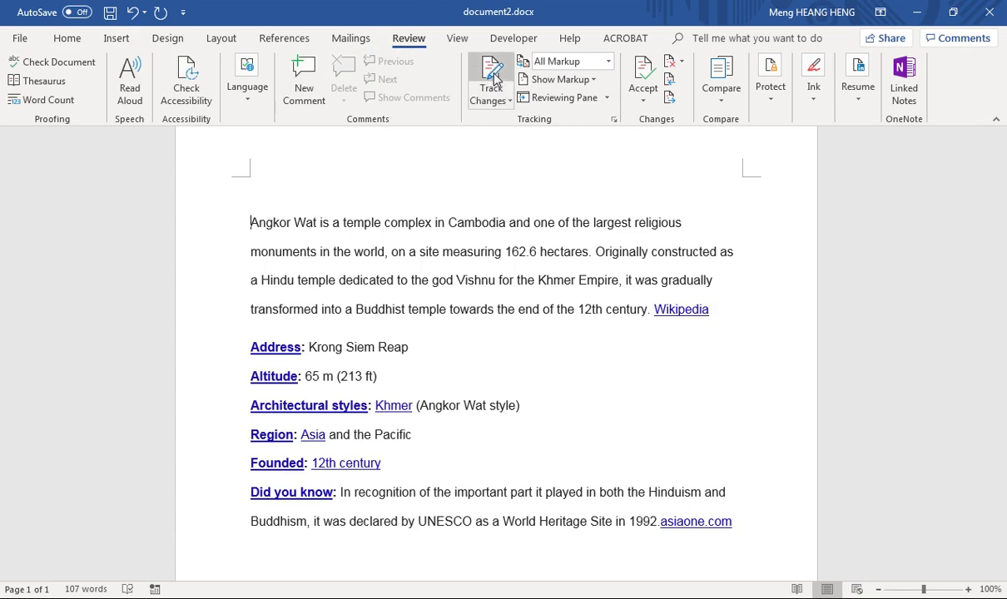
Turn on Track Changes and make the opening words 'Angkor Wat' bold
{"action": "left_click", "coordinate": [486, 98]}
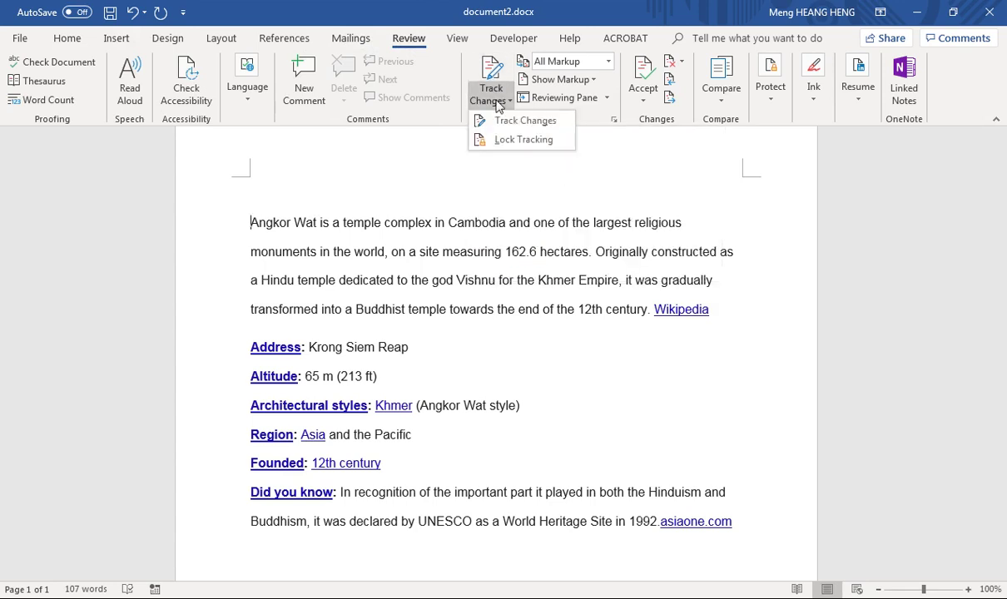
{"action": "left_click", "coordinate": [505, 123]}
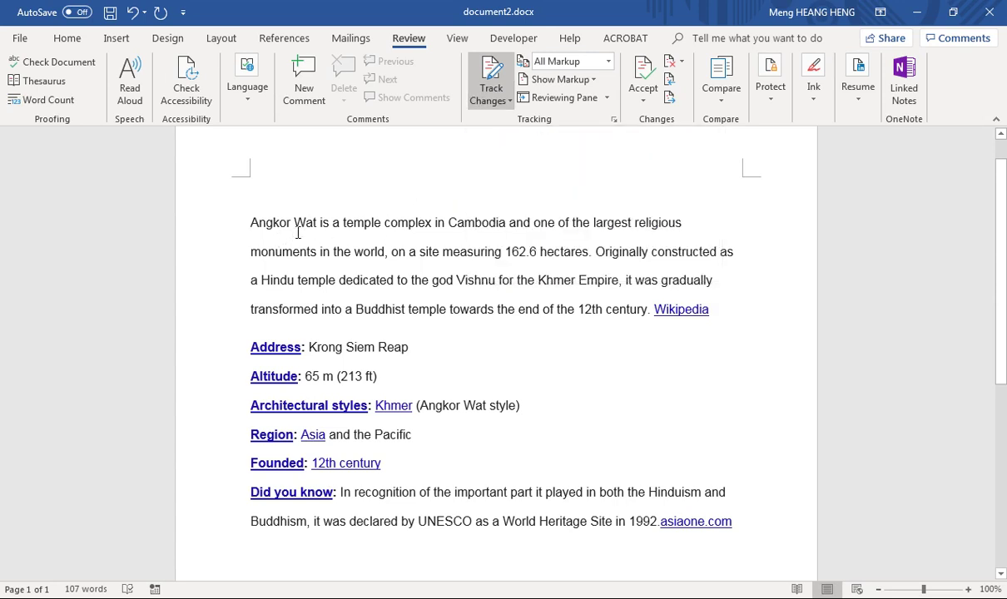
{"action": "left_click_drag", "start_coordinate": [319, 223], "coordinate": [263, 226]}
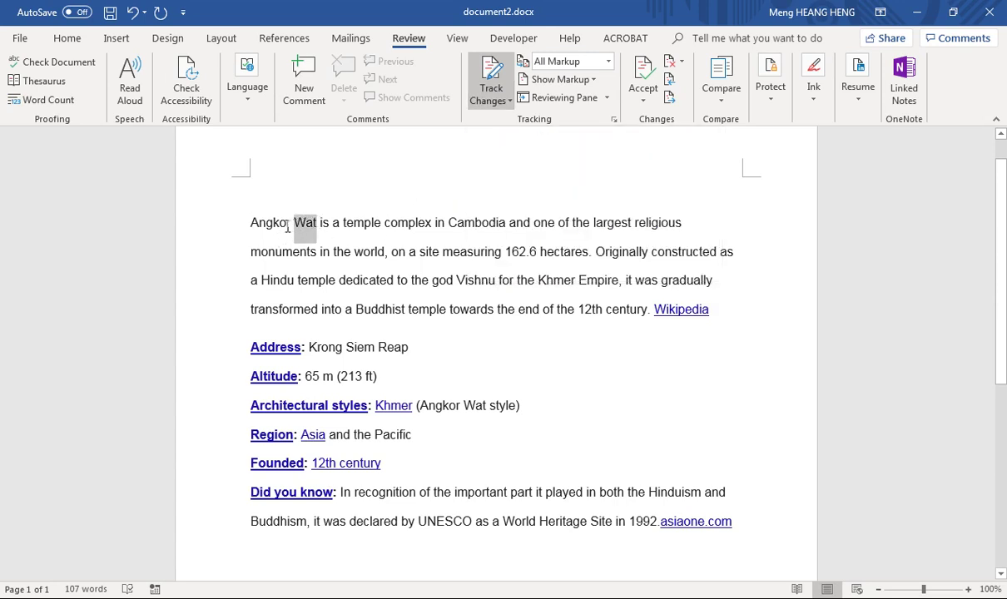
{"action": "left_click", "coordinate": [67, 39]}
{"action": "left_click", "coordinate": [143, 93]}
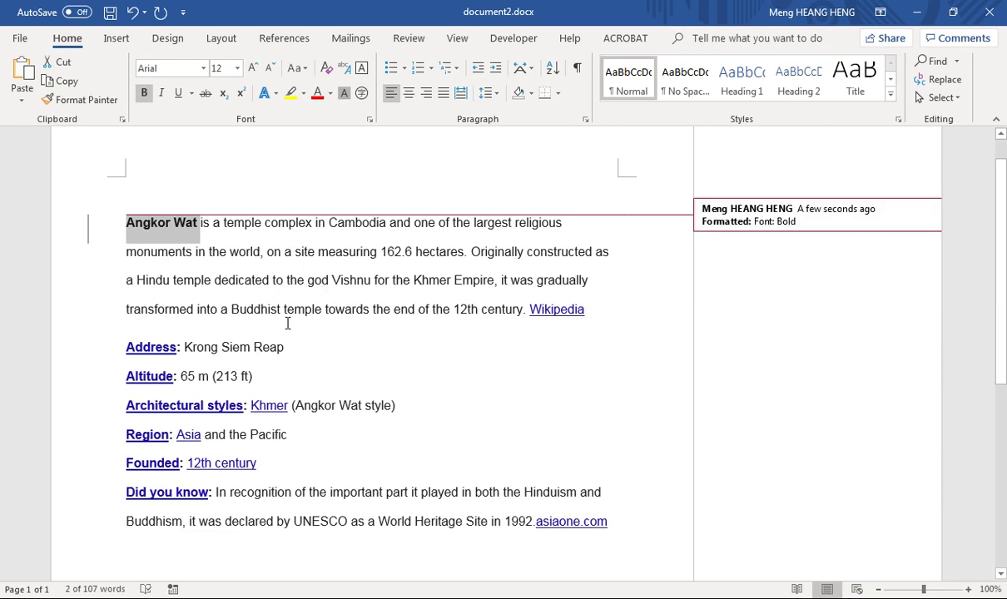
Change 'world' to 'worlds' by inserting an s
{"action": "left_click", "coordinate": [327, 280]}
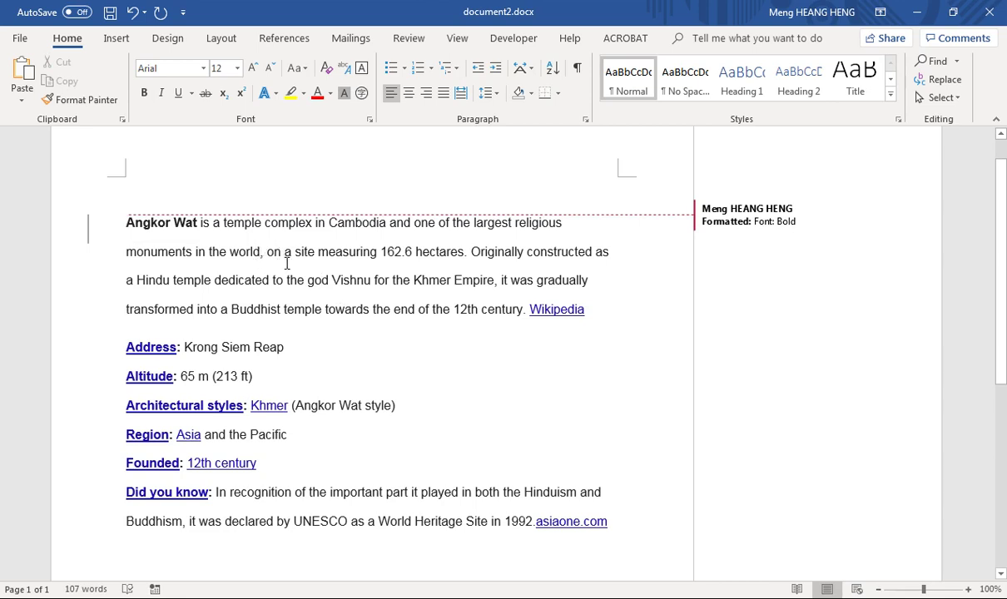
{"action": "left_click", "coordinate": [264, 251]}
{"action": "type", "text": "s"}
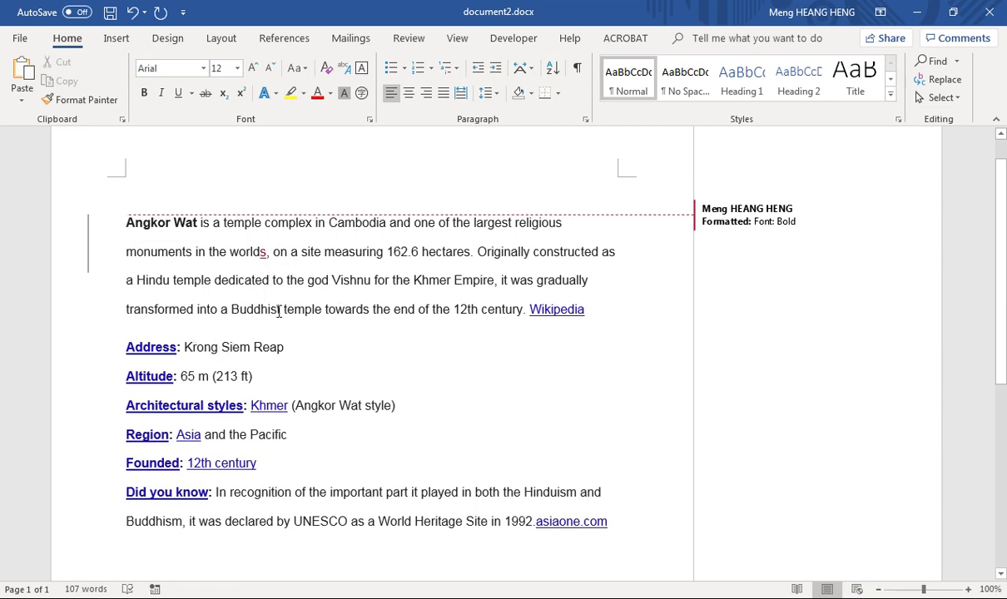
Italicize the word 'Buddhist' in the first paragraph as a tracked change
{"action": "left_click_drag", "start_coordinate": [281, 312], "coordinate": [235, 312]}
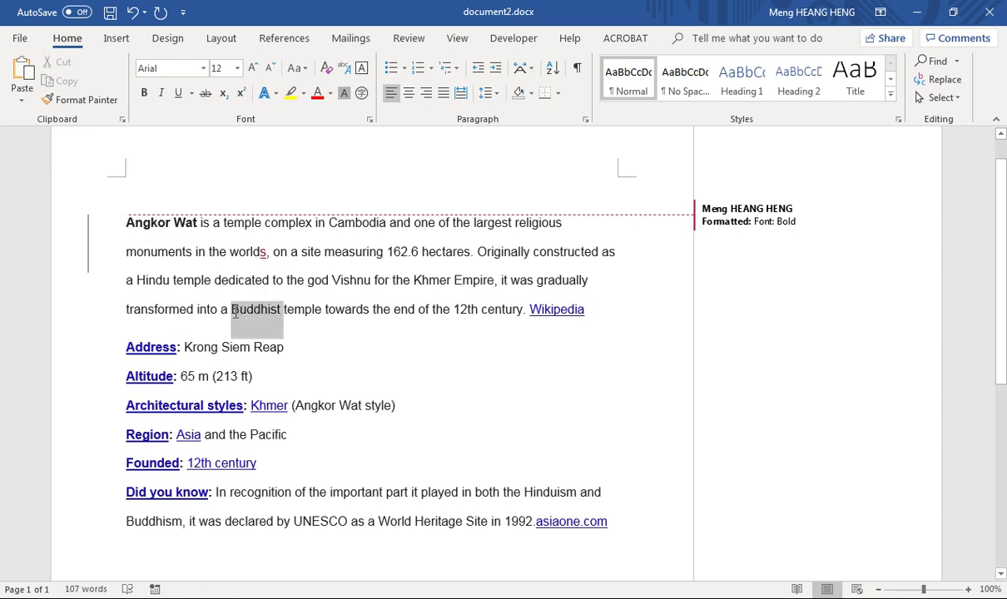
{"action": "left_click", "coordinate": [158, 89]}
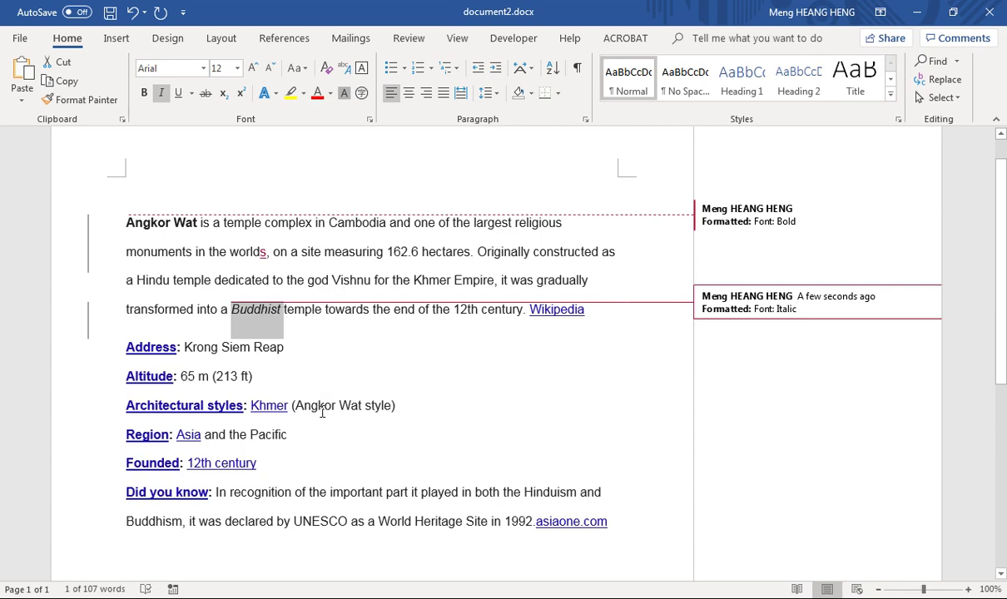
{"action": "left_click", "coordinate": [408, 38]}
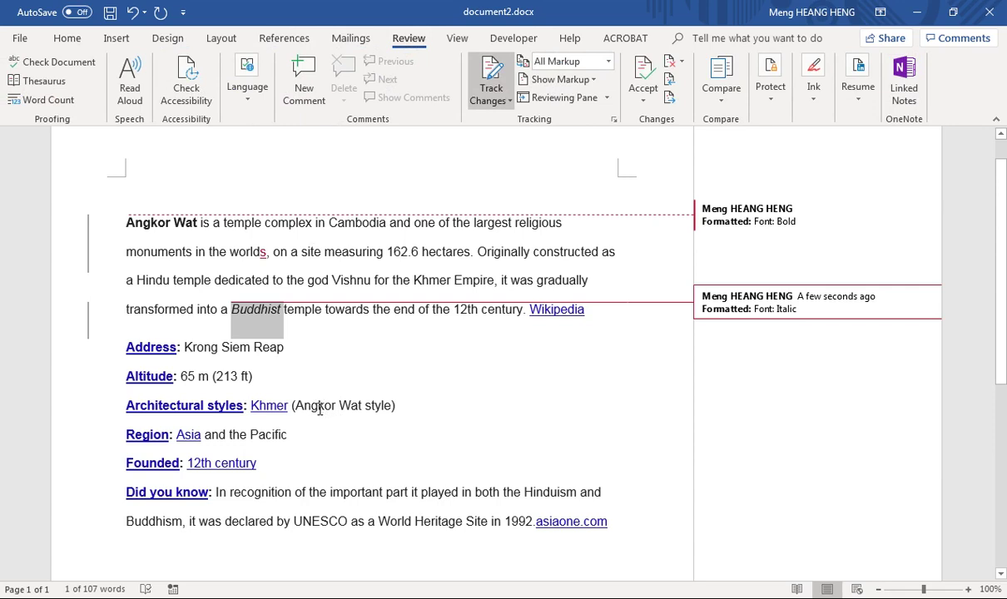
Attach a comment reading 'At Cambodia' to 'Angkor Wat' in the Architectural styles line
{"action": "left_click_drag", "start_coordinate": [297, 406], "coordinate": [363, 405]}
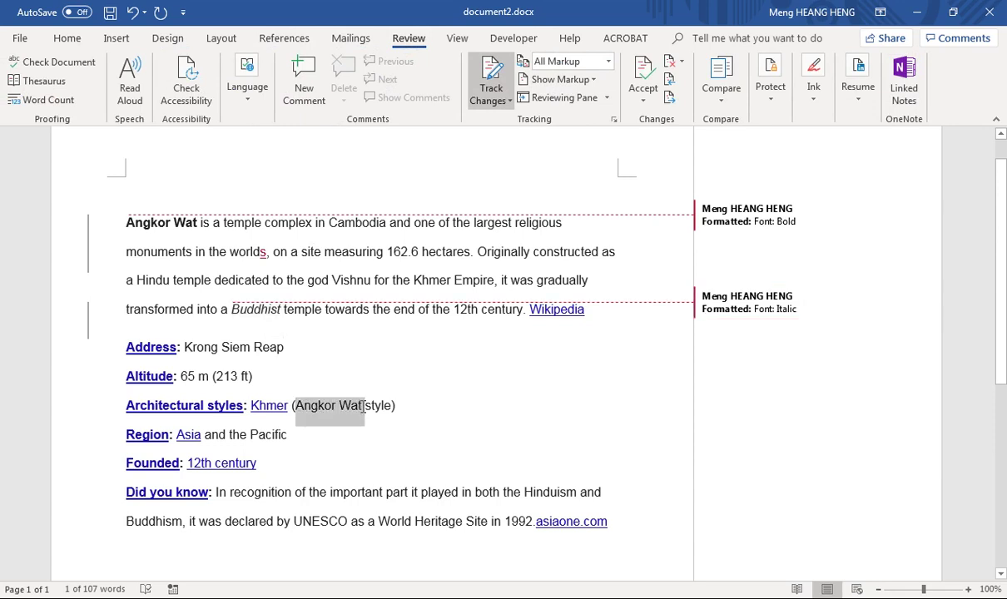
{"action": "left_click", "coordinate": [304, 84]}
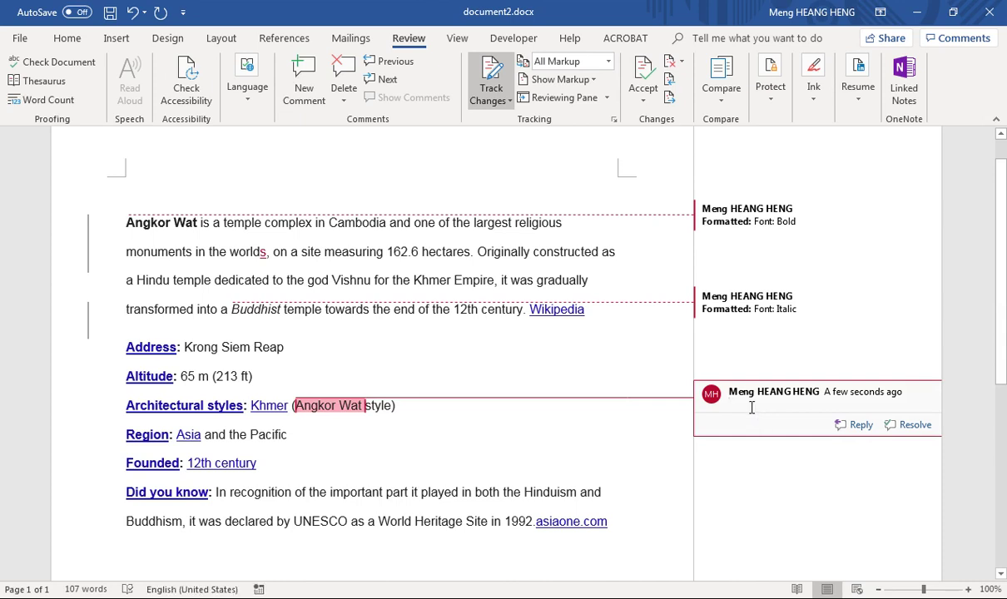
{"action": "type", "text": "is"}
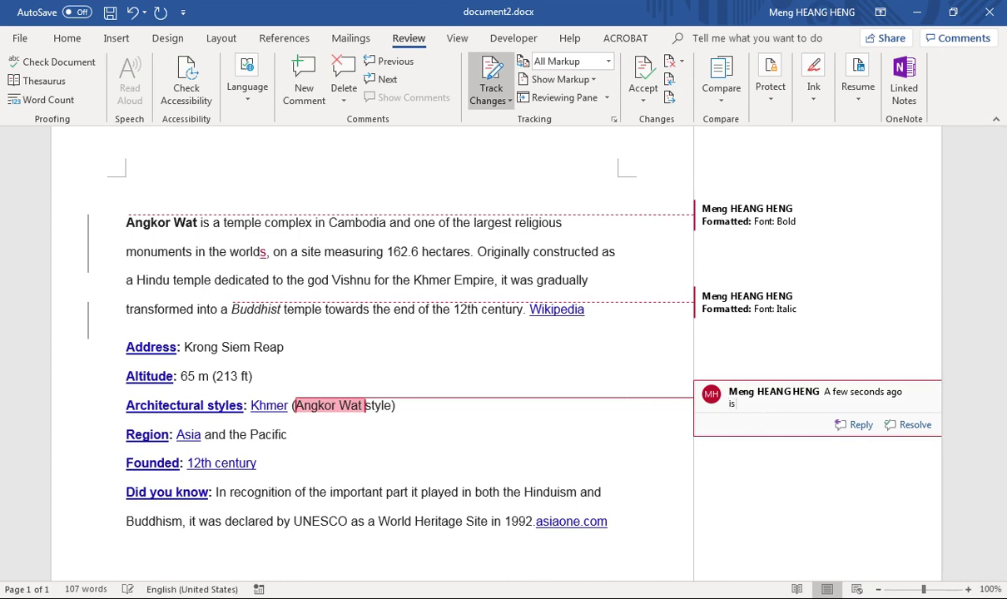
{"action": "type", "text": " in"}
{"action": "key", "text": "BackSpace"}
{"action": "key", "text": "BackSpace"}
{"action": "key", "text": "BackSpace"}
{"action": "type", "text": "mbodi"}
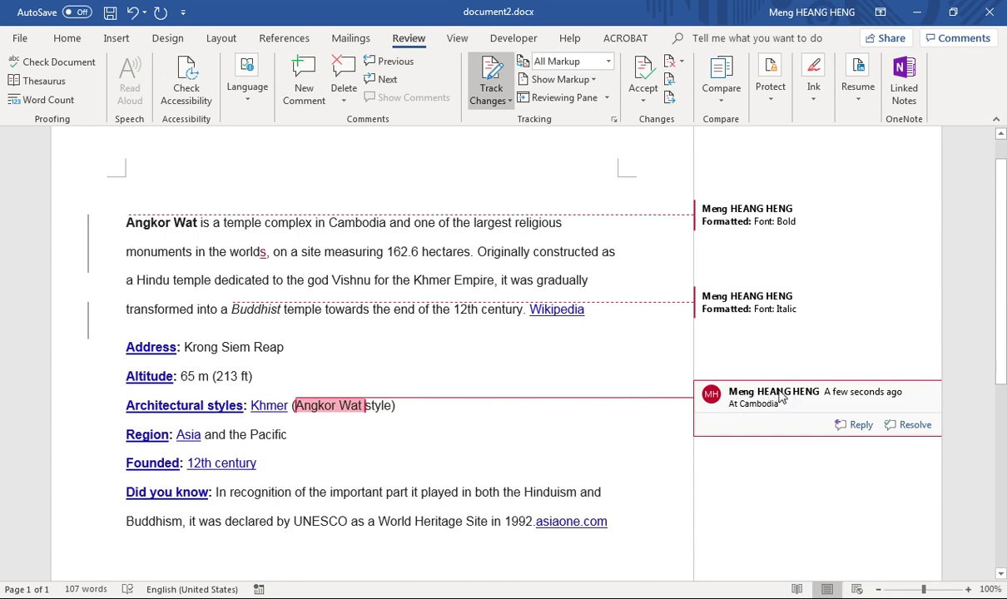
{"action": "left_click", "coordinate": [18, 40]}
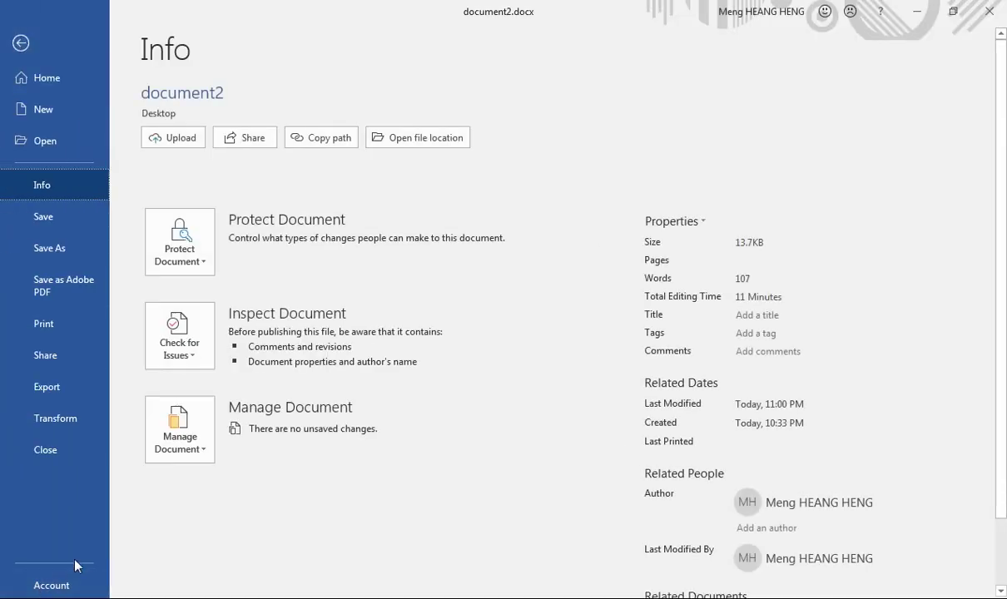
{"action": "scroll", "coordinate": [66, 532], "scroll_direction": "down", "scroll_amount": 2}
{"action": "left_click", "coordinate": [62, 509]}
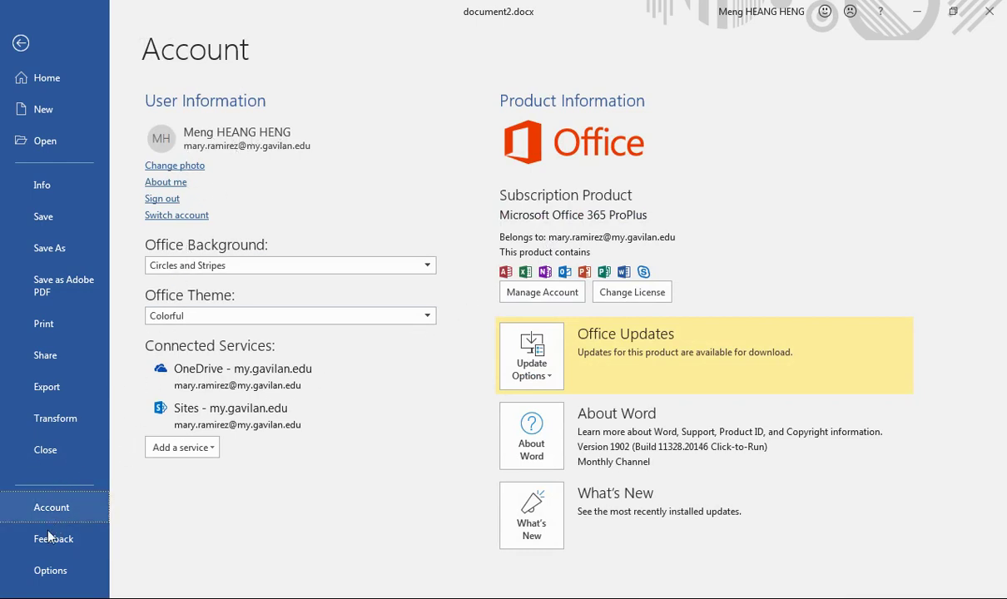
{"action": "left_click", "coordinate": [50, 571]}
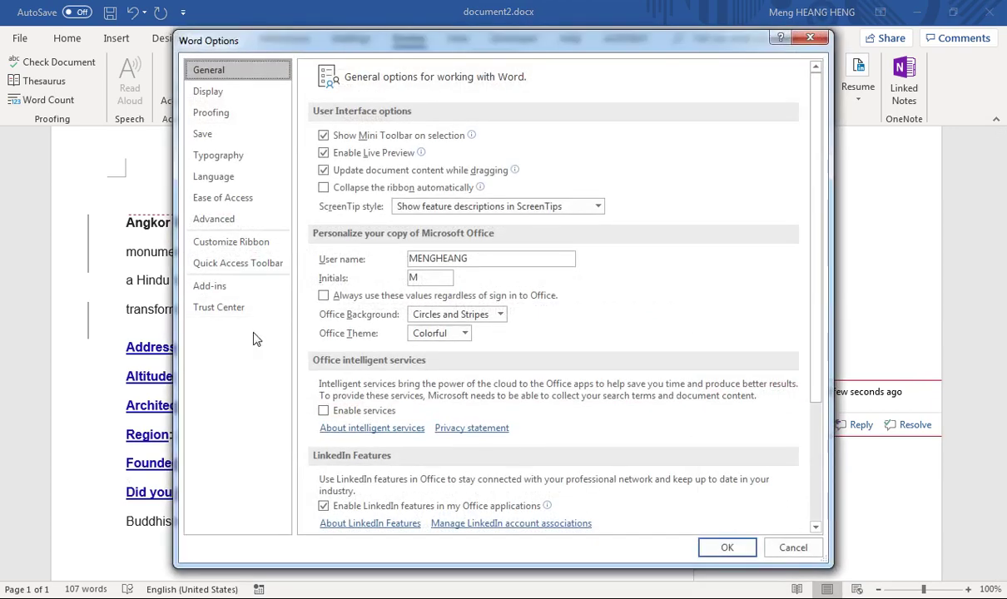
{"action": "left_click", "coordinate": [224, 91]}
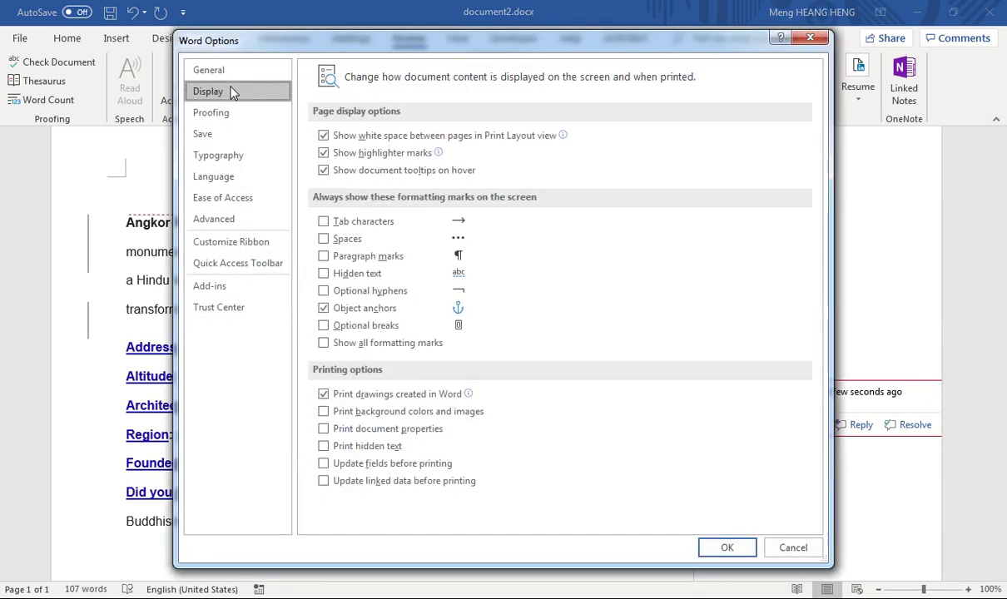
{"action": "left_click", "coordinate": [230, 73]}
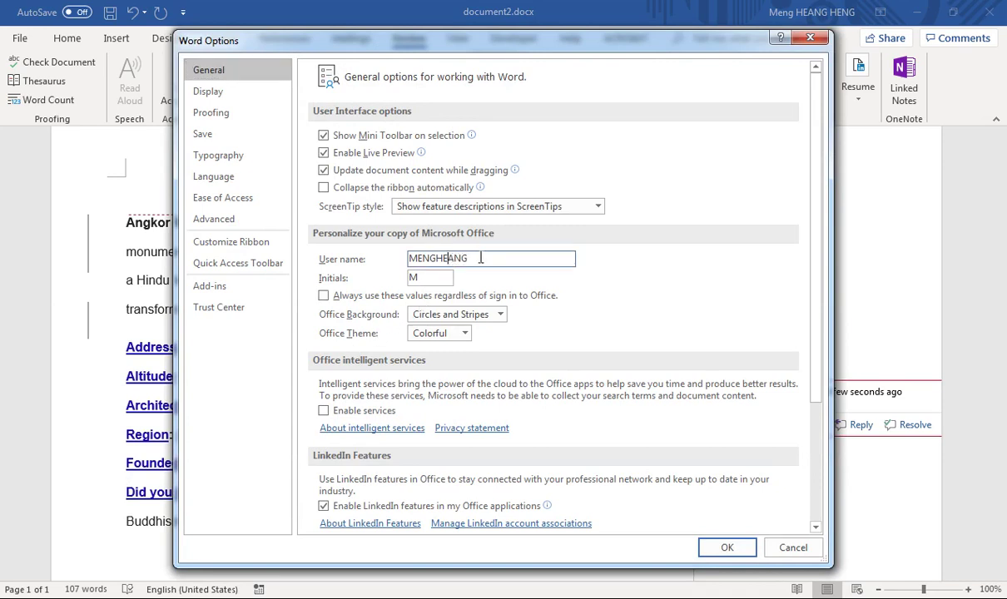
{"action": "left_click_drag", "start_coordinate": [470, 259], "coordinate": [421, 259]}
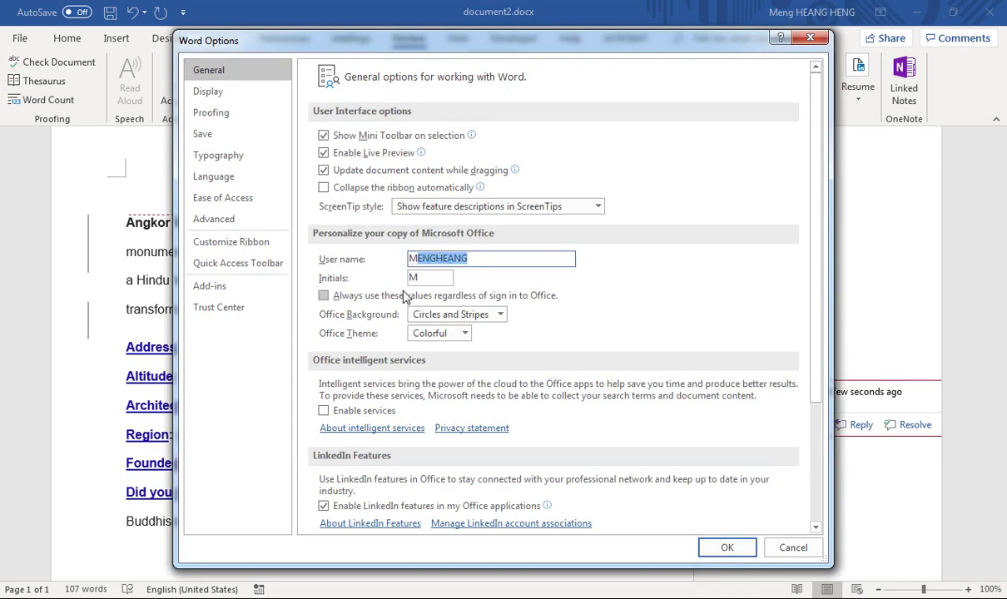
{"action": "scroll", "coordinate": [419, 284], "scroll_direction": "down", "scroll_amount": 3}
{"action": "scroll", "coordinate": [419, 288], "scroll_direction": "down", "scroll_amount": 2}
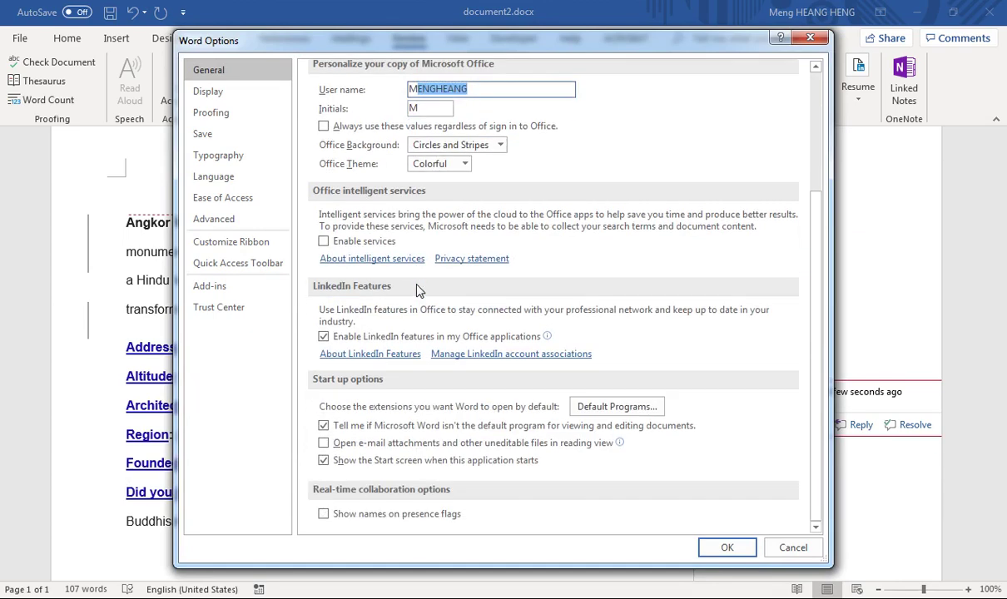
{"action": "scroll", "coordinate": [419, 288], "scroll_direction": "up", "scroll_amount": 4}
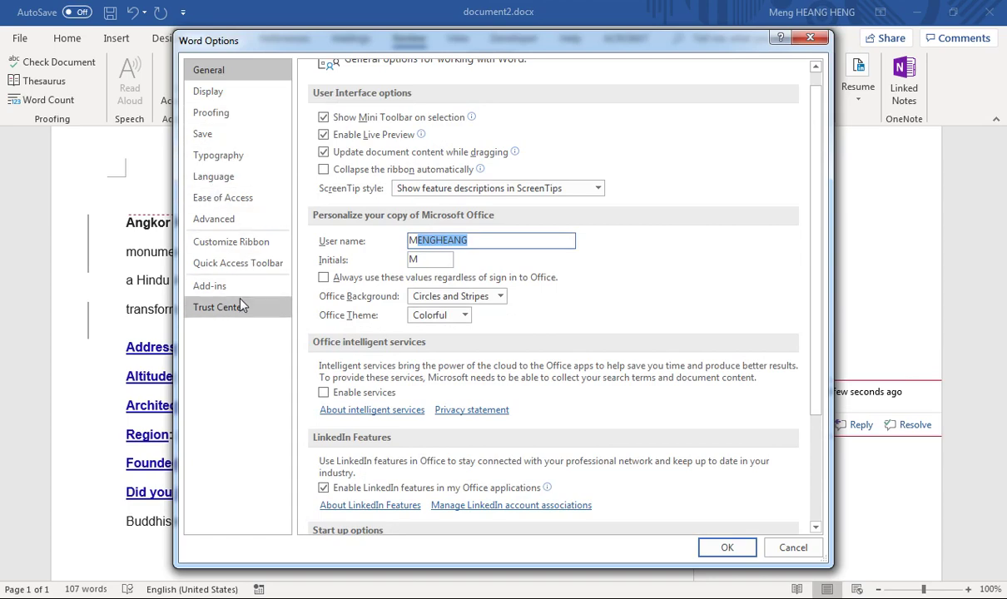
{"action": "left_click", "coordinate": [789, 549]}
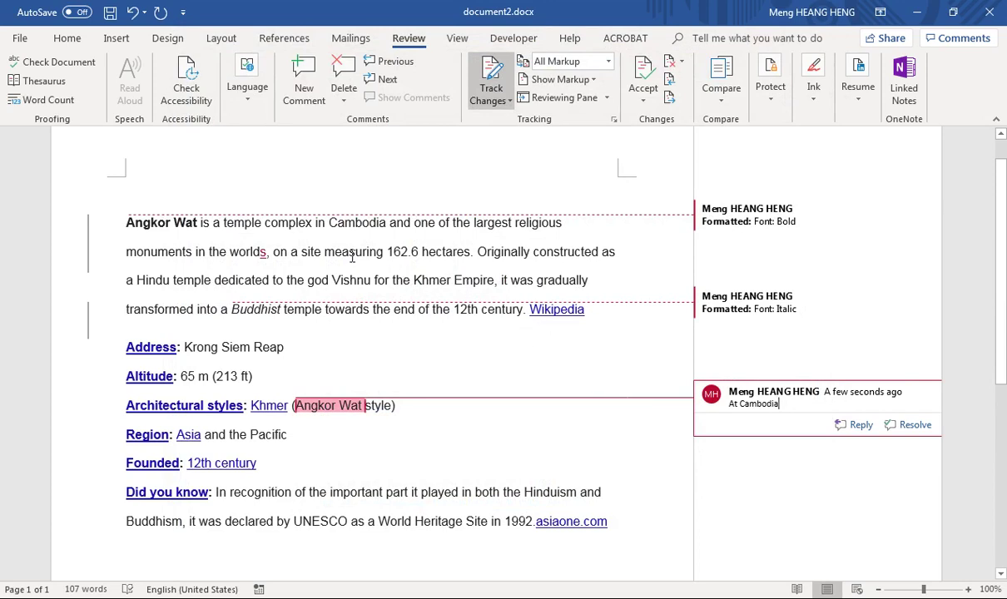
{"action": "left_click_drag", "start_coordinate": [324, 251], "coordinate": [418, 312]}
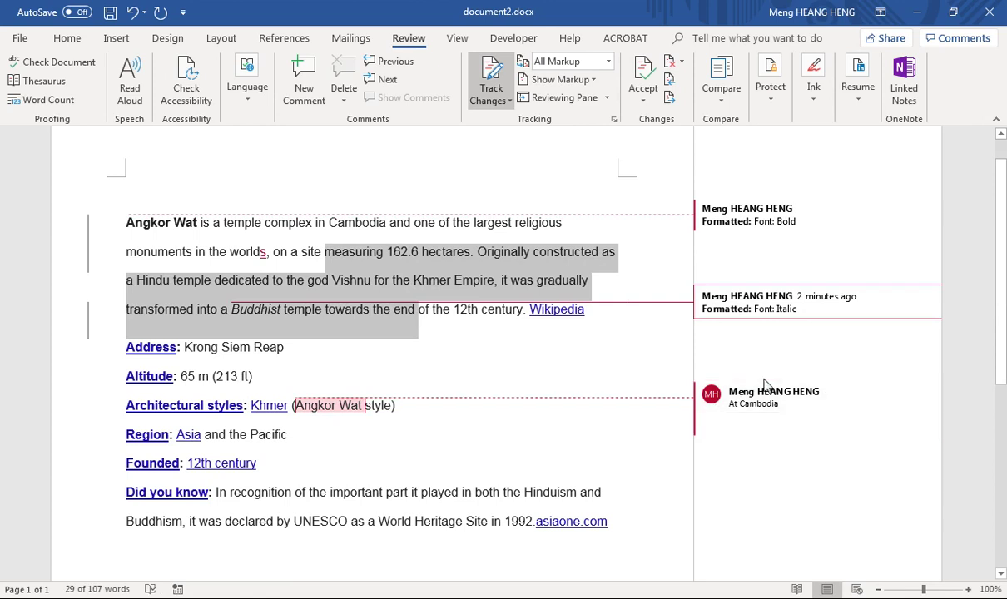
{"action": "left_click", "coordinate": [283, 458]}
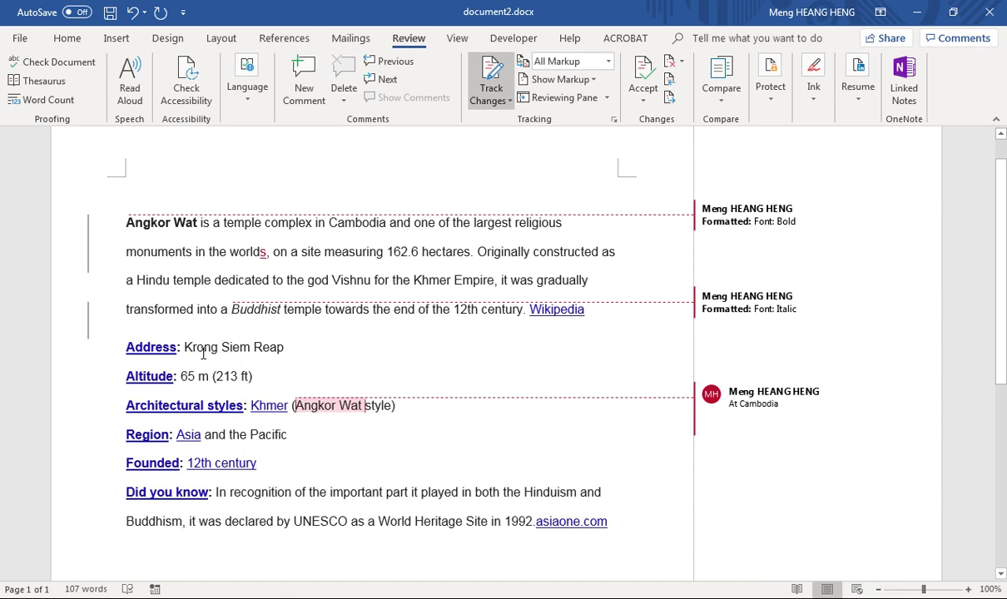
Preview the fact sheet with No Markup, then switch back to All Markup
{"action": "left_click_drag", "start_coordinate": [184, 347], "coordinate": [260, 354]}
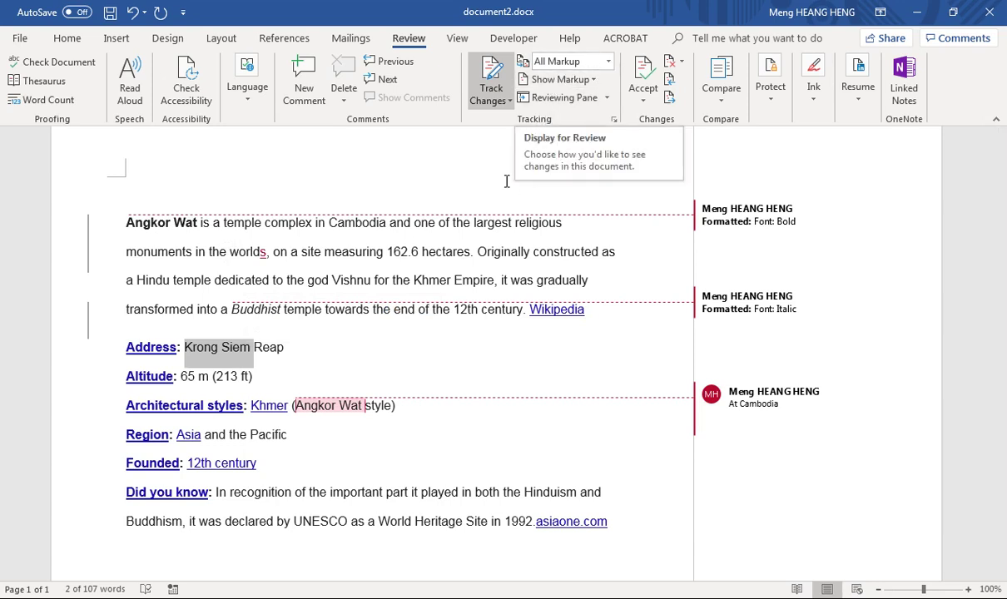
{"action": "scroll", "coordinate": [522, 414], "scroll_direction": "up", "scroll_amount": 1}
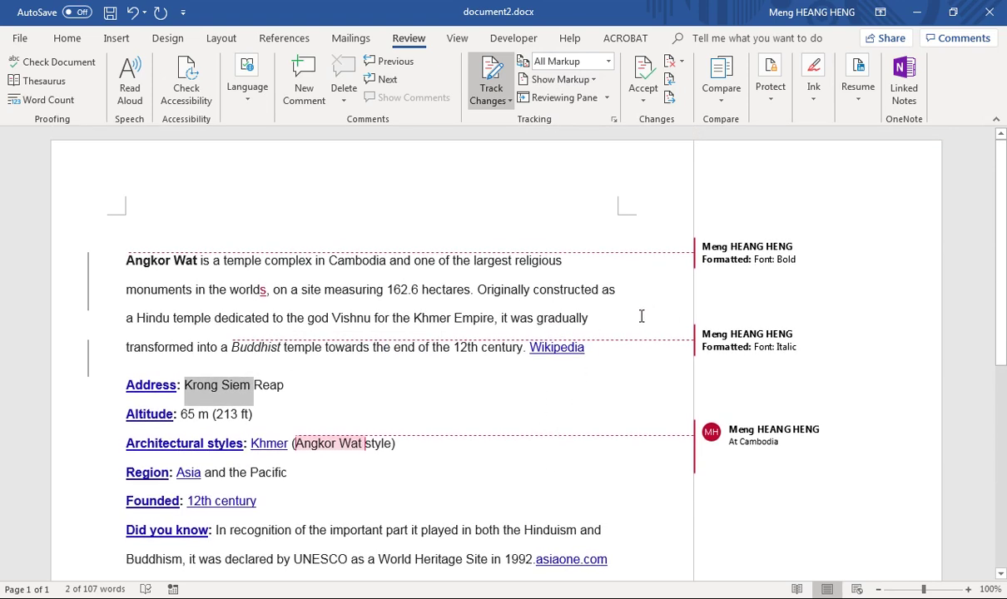
{"action": "left_click", "coordinate": [608, 60]}
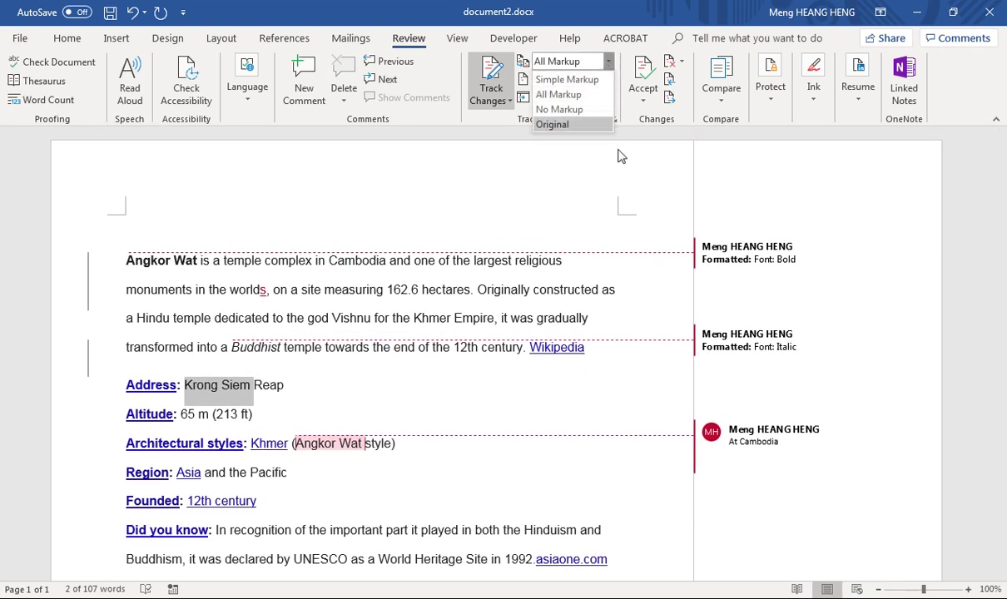
{"action": "left_click", "coordinate": [578, 110]}
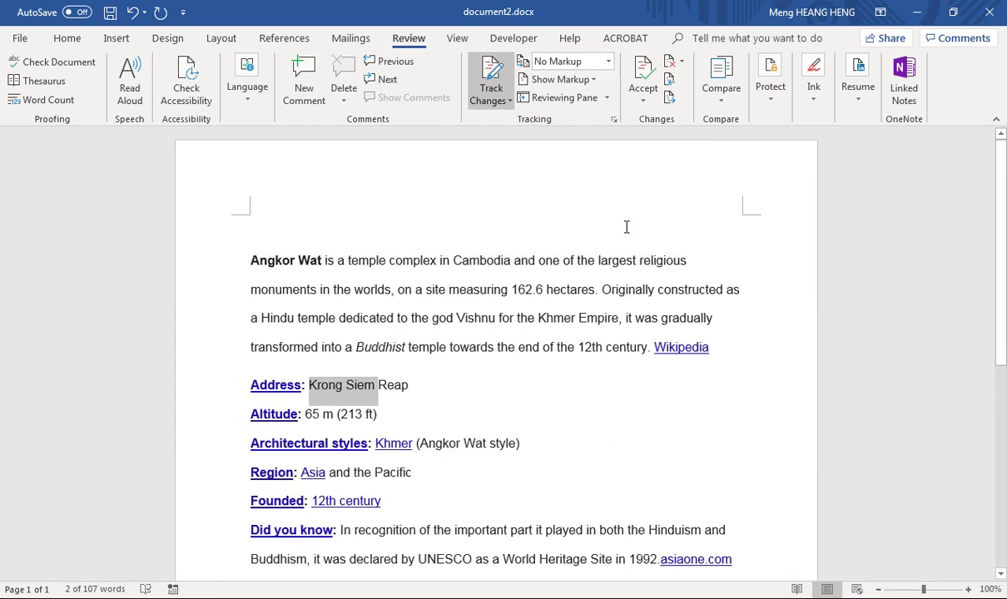
{"action": "left_click", "coordinate": [436, 317]}
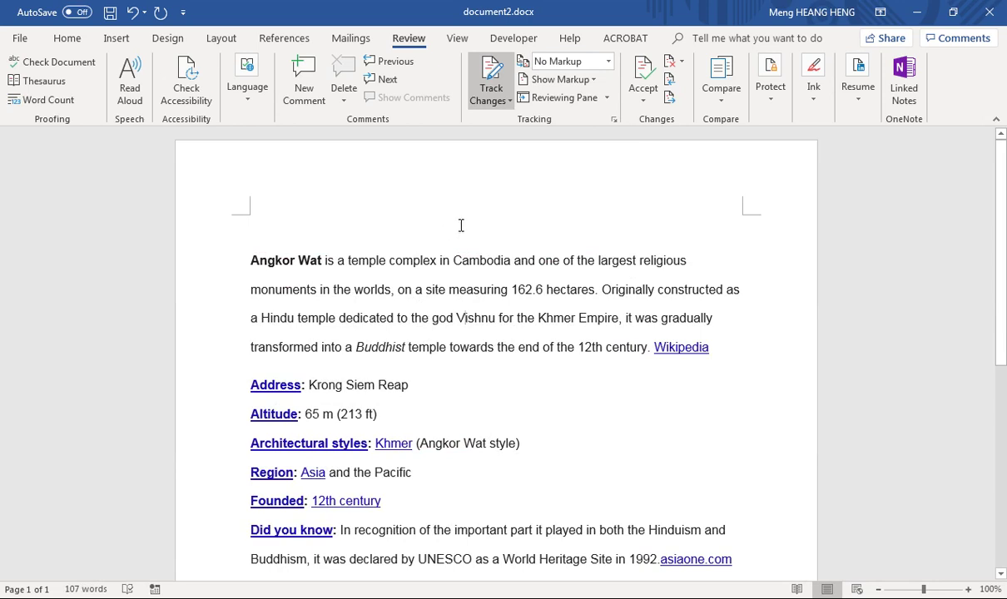
{"action": "left_click", "coordinate": [577, 65]}
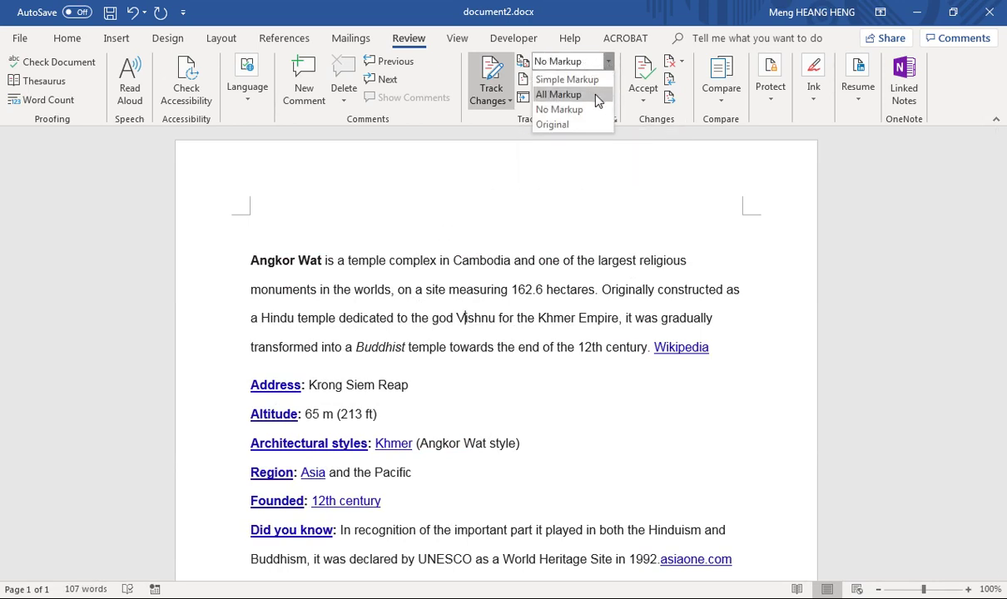
{"action": "left_click", "coordinate": [562, 92]}
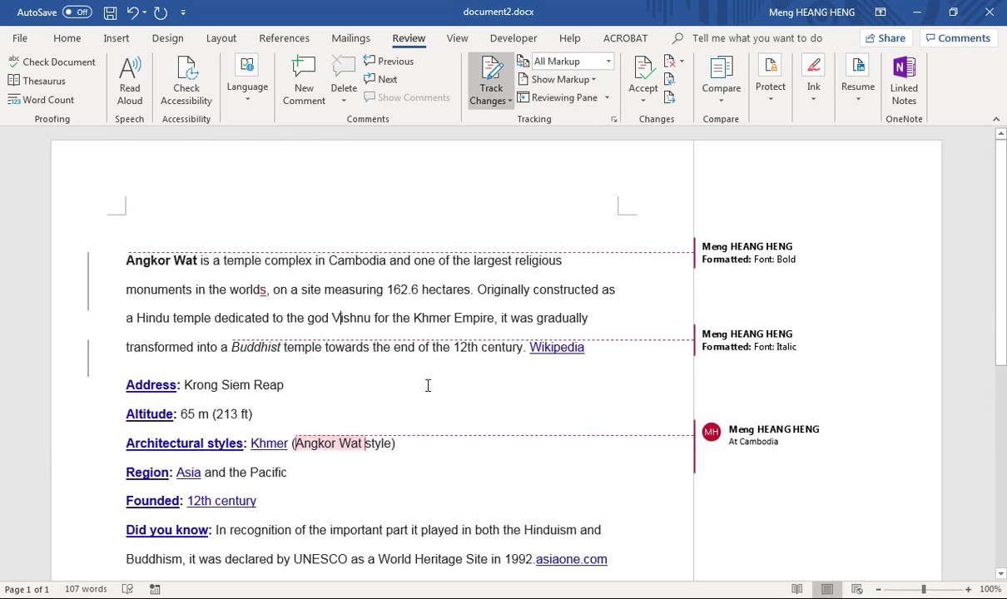
{"action": "left_click", "coordinate": [581, 80]}
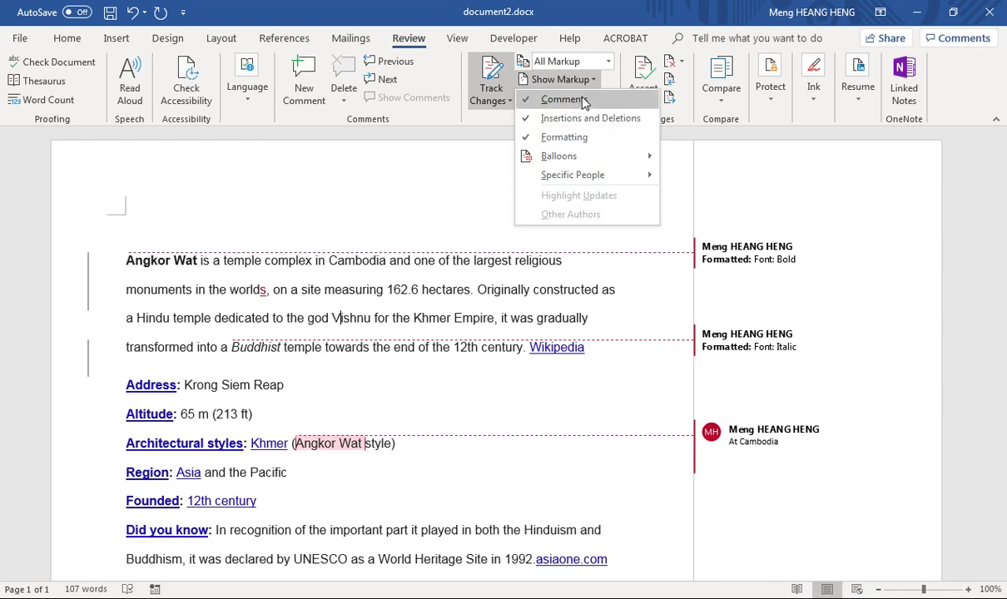
Open the Revisions pane and browse its bold, inserted s, italic and comment entries
{"action": "left_click", "coordinate": [481, 164]}
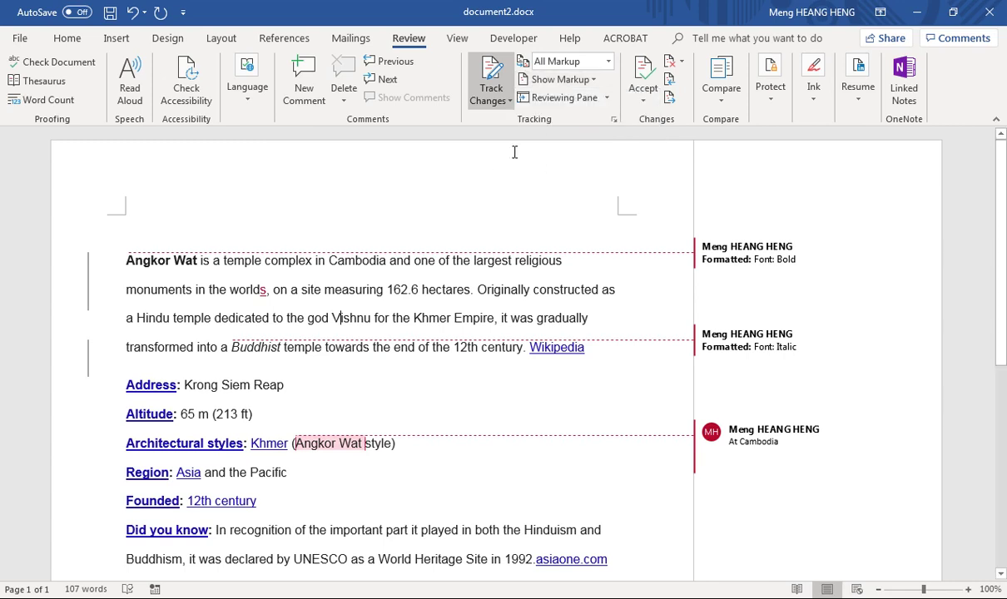
{"action": "left_click", "coordinate": [573, 100]}
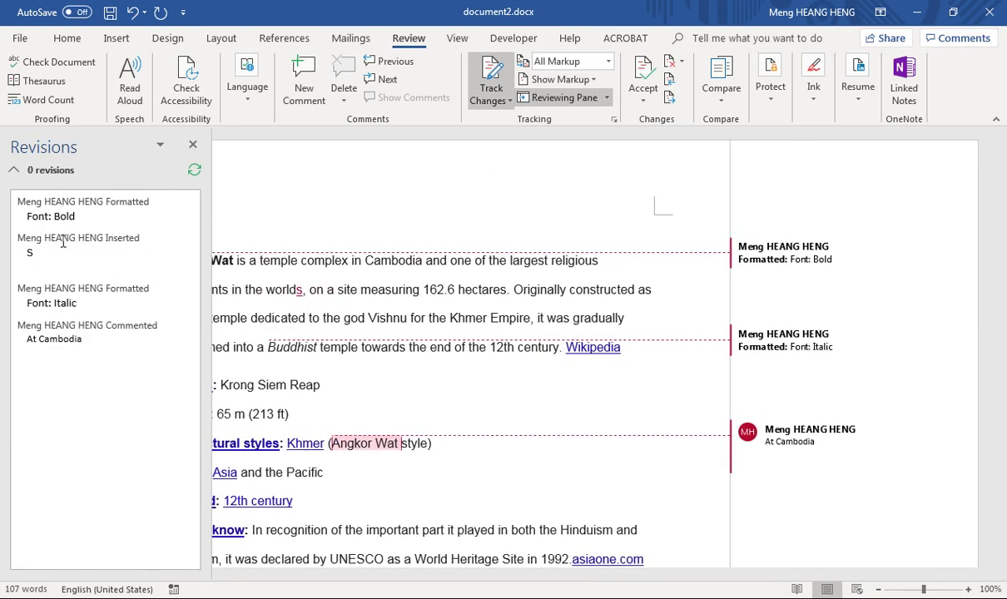
{"action": "left_click", "coordinate": [52, 325]}
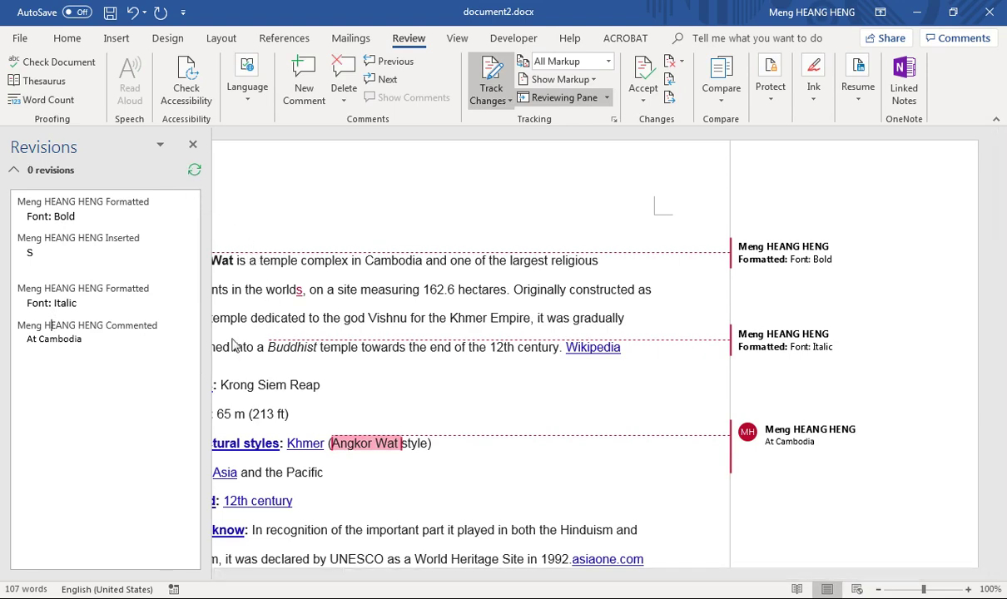
{"action": "scroll", "coordinate": [553, 289], "scroll_direction": "down", "scroll_amount": 3}
{"action": "scroll", "coordinate": [539, 447], "scroll_direction": "up", "scroll_amount": 3}
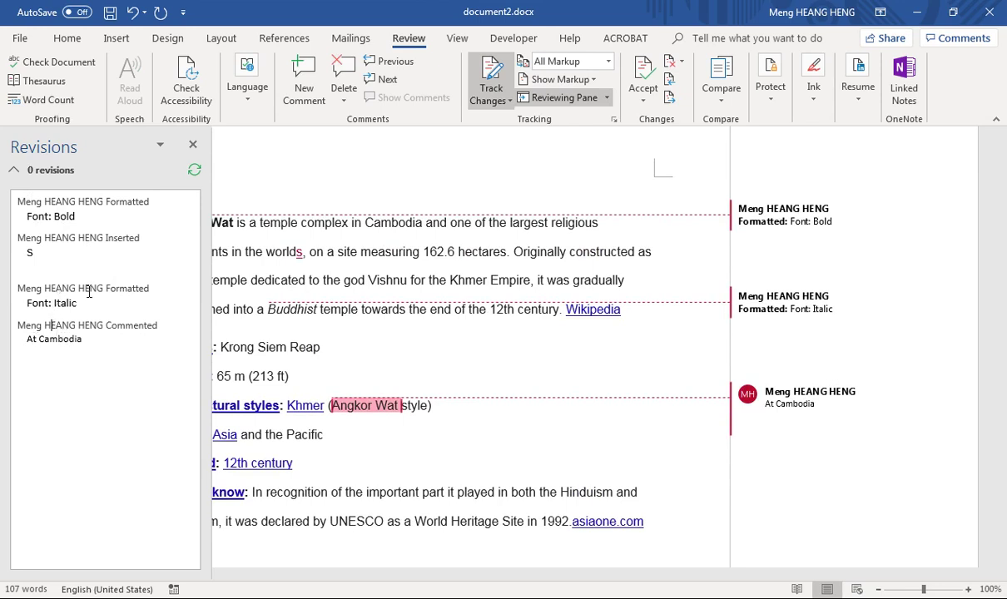
{"action": "left_click_drag", "start_coordinate": [105, 288], "coordinate": [44, 288]}
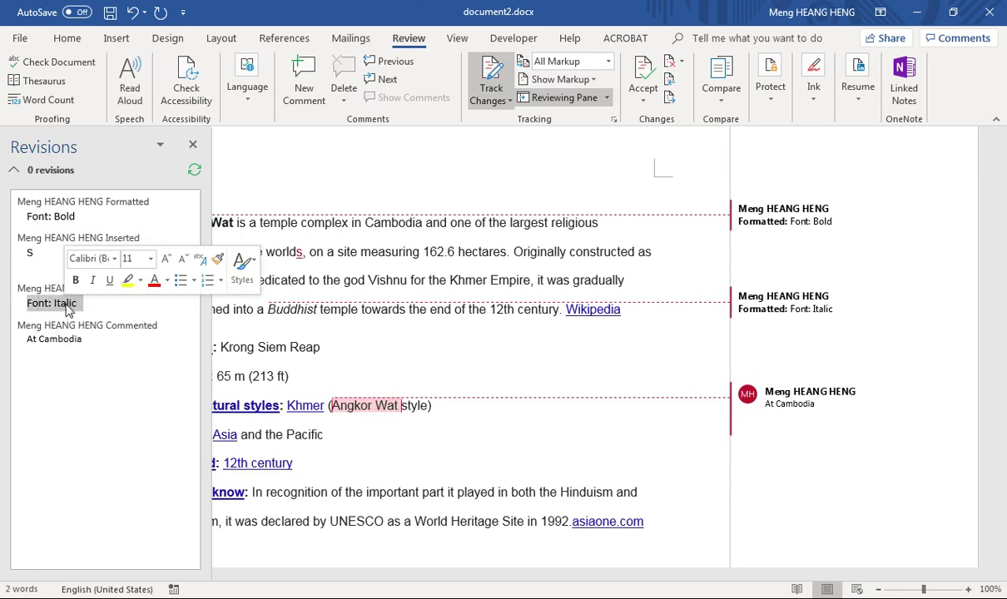
{"action": "left_click", "coordinate": [61, 287]}
{"action": "left_click", "coordinate": [58, 327]}
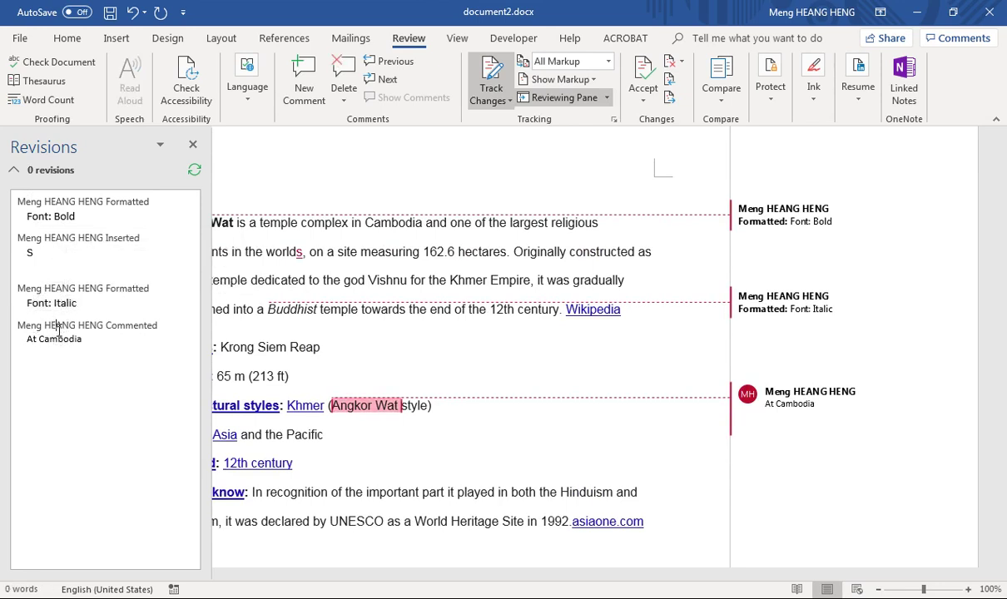
{"action": "left_click", "coordinate": [70, 230]}
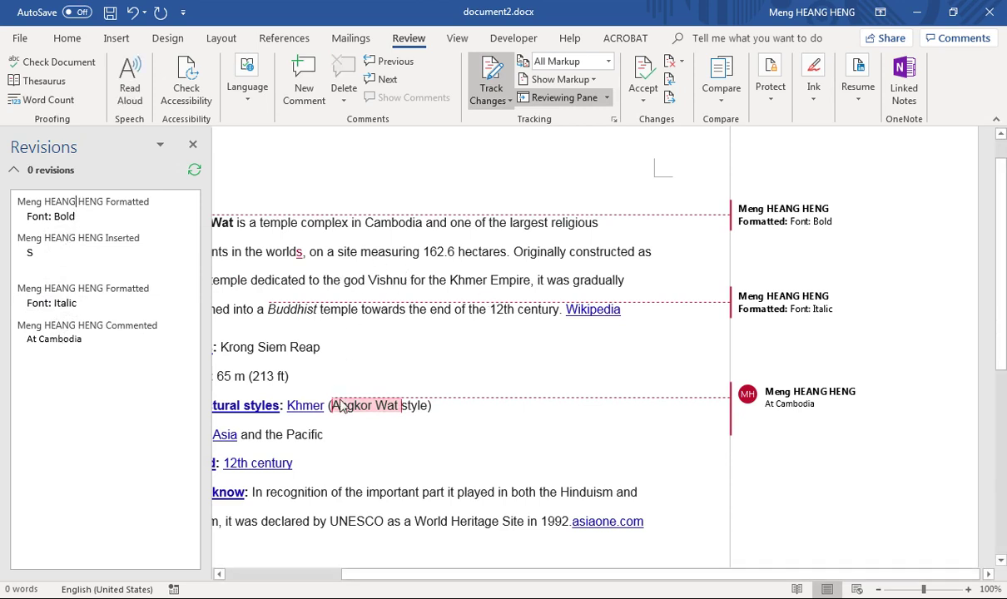
{"action": "left_click_drag", "start_coordinate": [371, 574], "coordinate": [269, 574]}
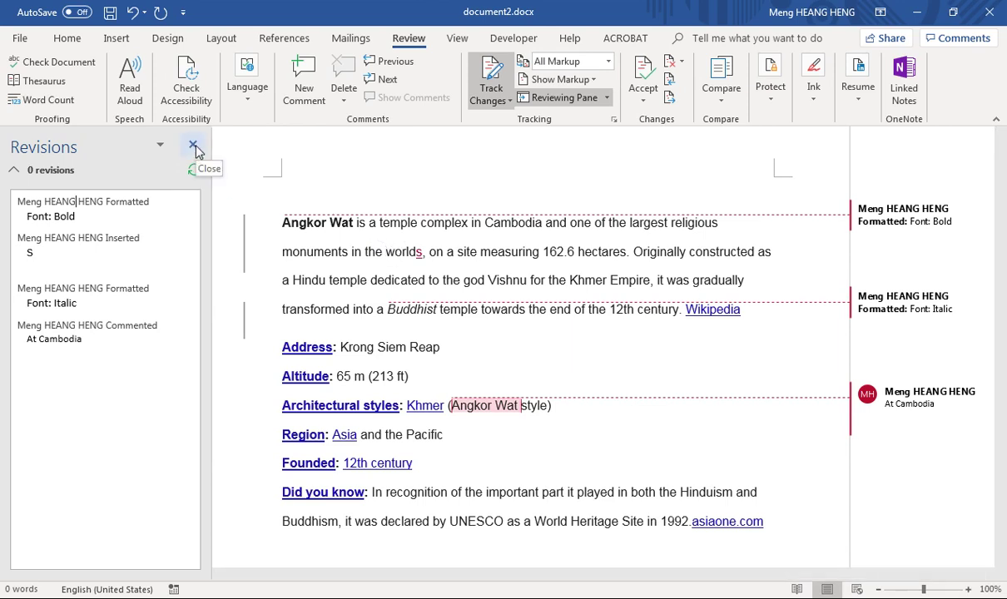
Close the Revisions pane and insert a q after 'was' and before 'transformed'
{"action": "left_click", "coordinate": [585, 104]}
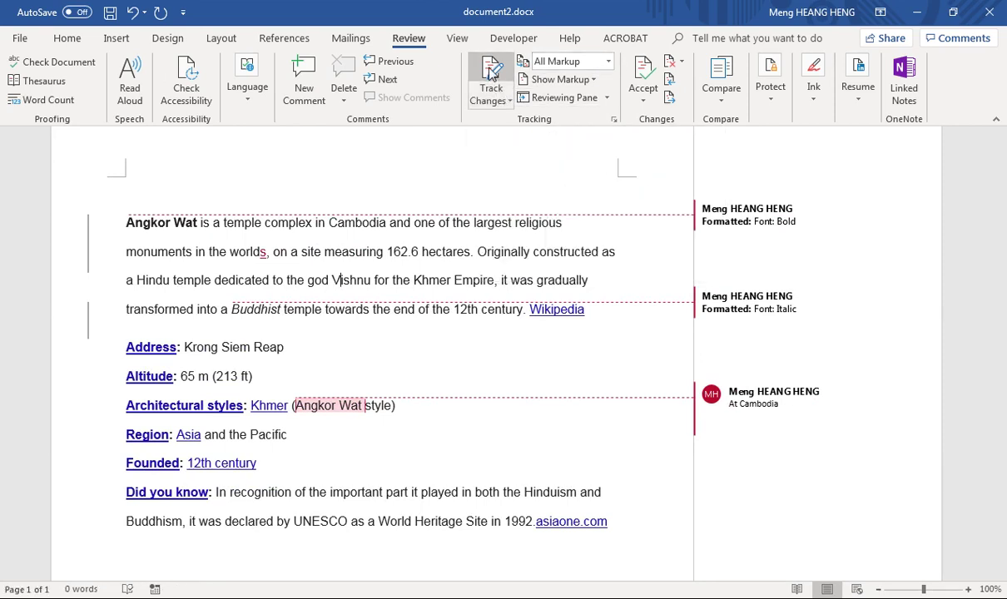
{"action": "left_click", "coordinate": [537, 280]}
{"action": "type", "text": "q"}
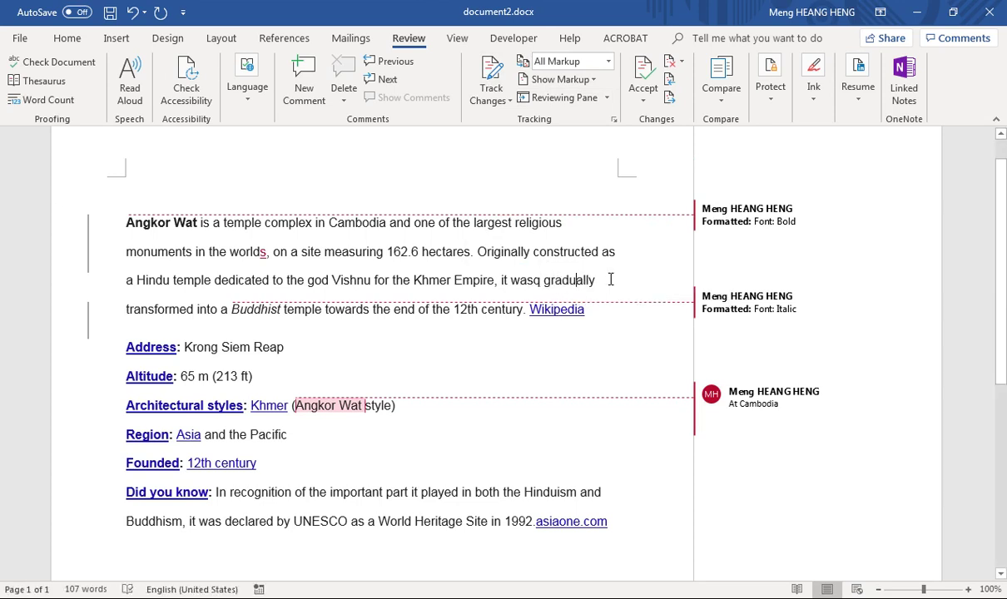
{"action": "key", "text": "Down"}
{"action": "key", "text": "Home"}
{"action": "type", "text": "q"}
Delete 'Originally constructed as' and 'ing 162.6 hectares' from the opening paragraph
{"action": "left_click", "coordinate": [629, 248]}
{"action": "left_click_drag", "start_coordinate": [620, 251], "coordinate": [367, 260]}
{"action": "key", "text": "Delete"}
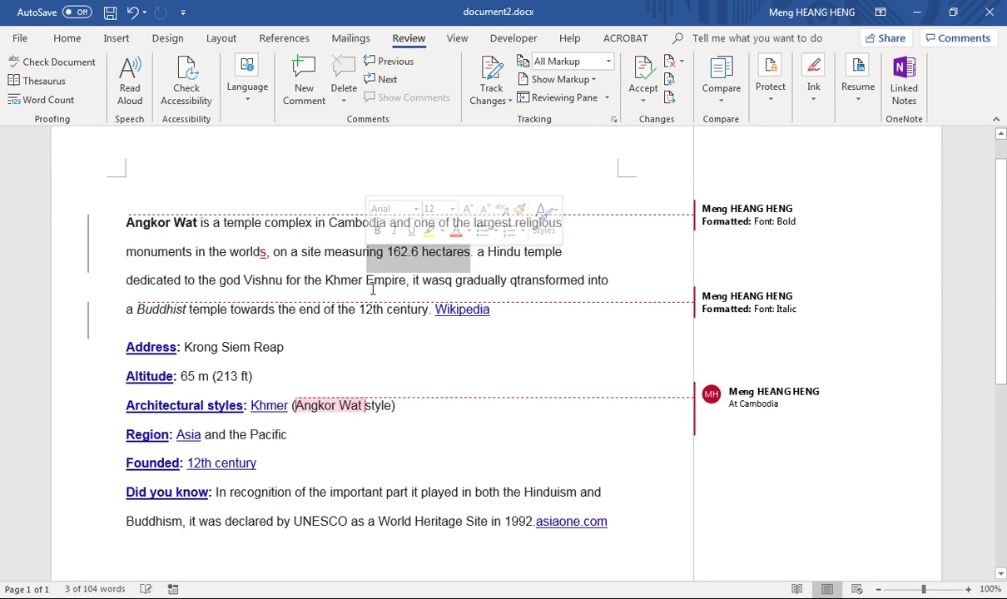
{"action": "key", "text": "Delete"}
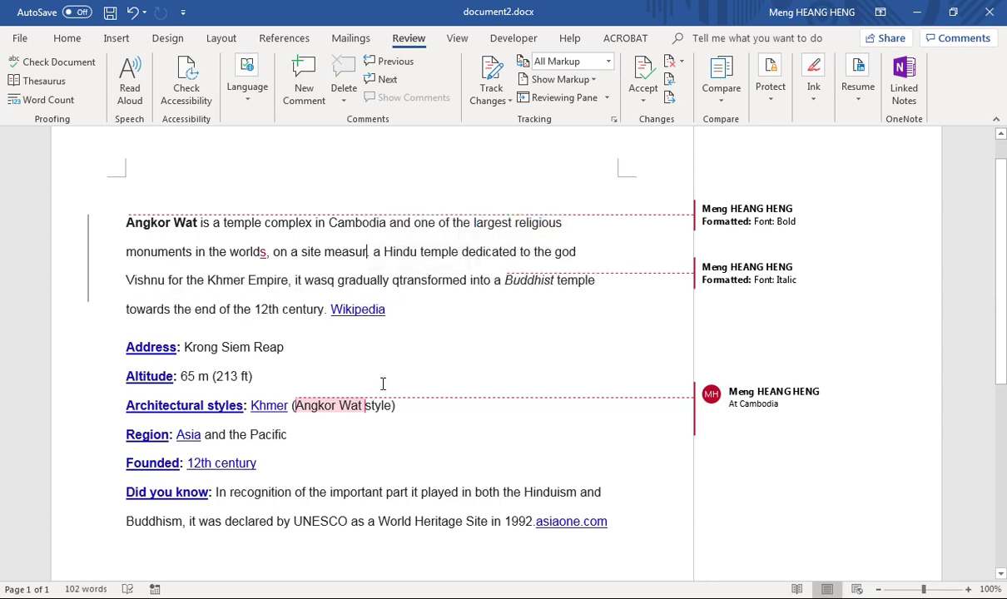
With tracking on, add w after 'measur' and move the 'Empire…transformed into' phrase after 'Reap'
{"action": "left_click", "coordinate": [491, 75]}
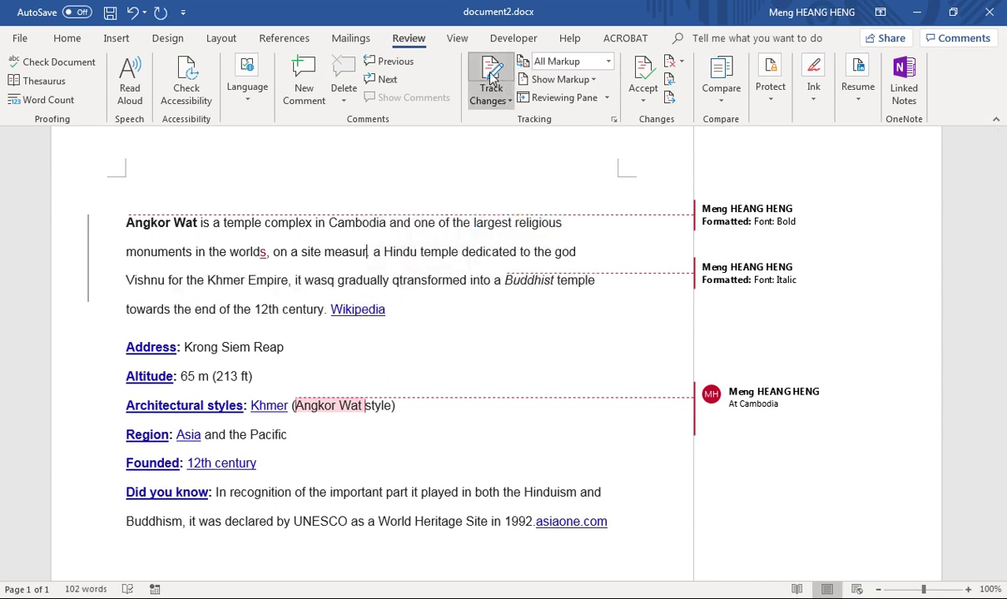
{"action": "type", "text": "w"}
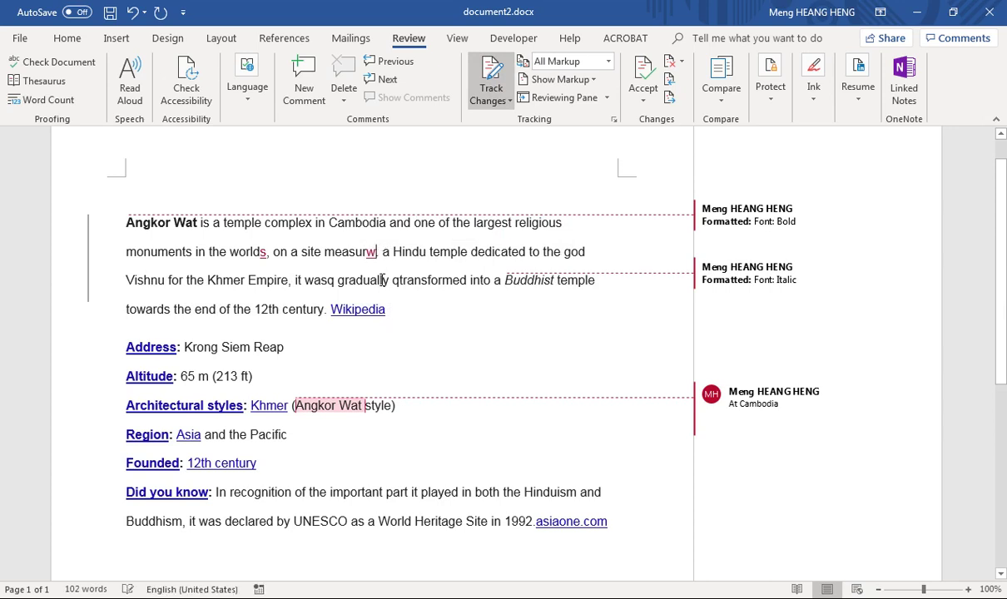
{"action": "left_click_drag", "start_coordinate": [321, 280], "coordinate": [494, 281]}
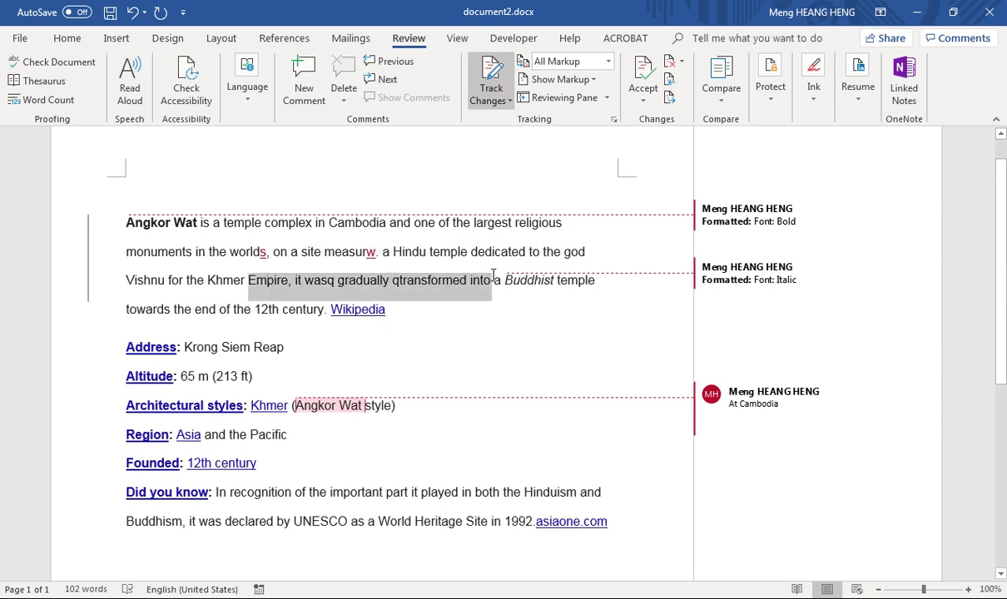
{"action": "left_click_drag", "start_coordinate": [399, 280], "coordinate": [420, 370]}
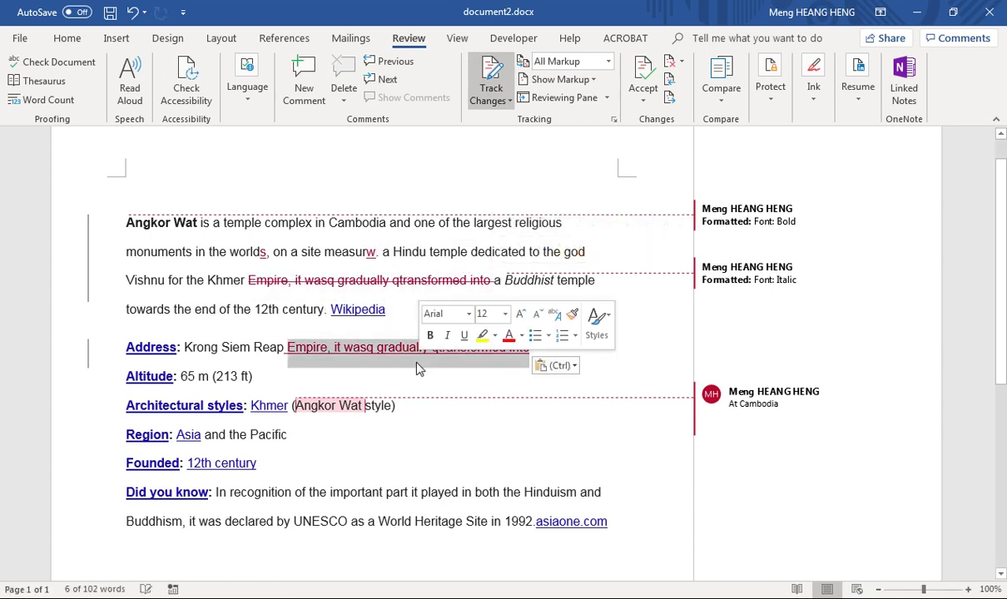
{"action": "left_click", "coordinate": [291, 370]}
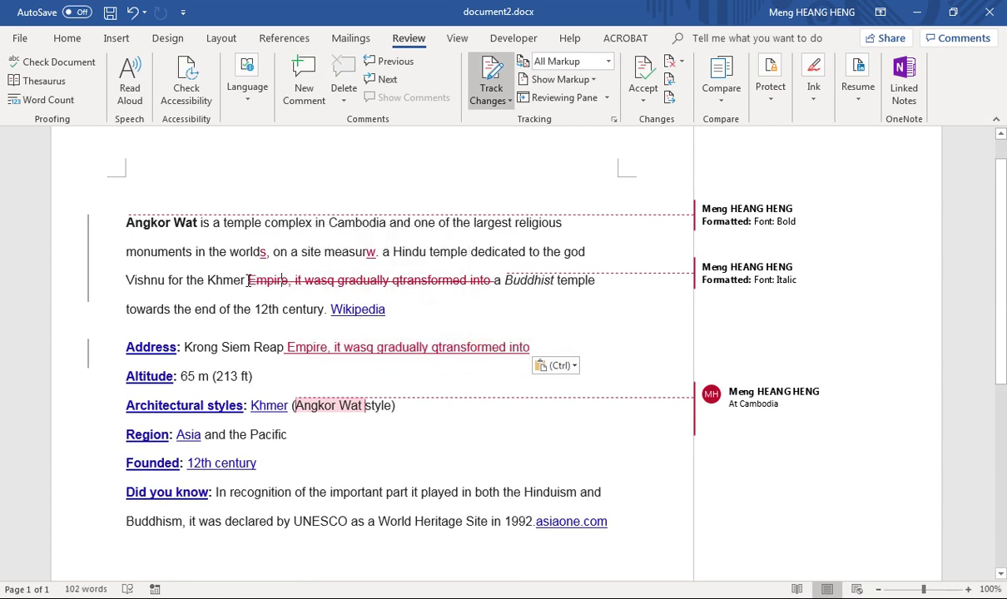
Select the struck-through original phrase, then place the caret inside it
{"action": "left_click_drag", "start_coordinate": [247, 281], "coordinate": [482, 278]}
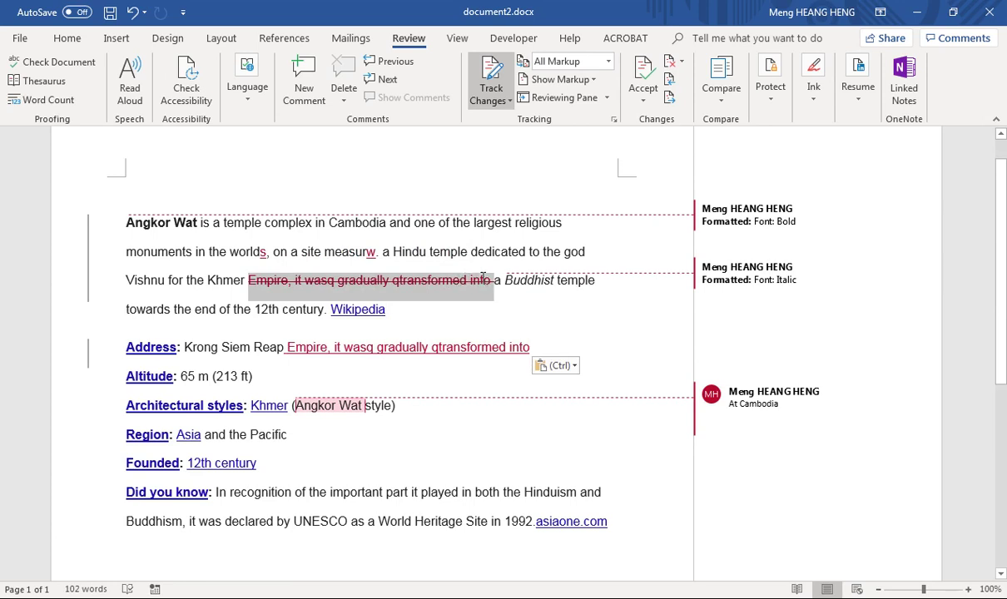
{"action": "left_click", "coordinate": [416, 349]}
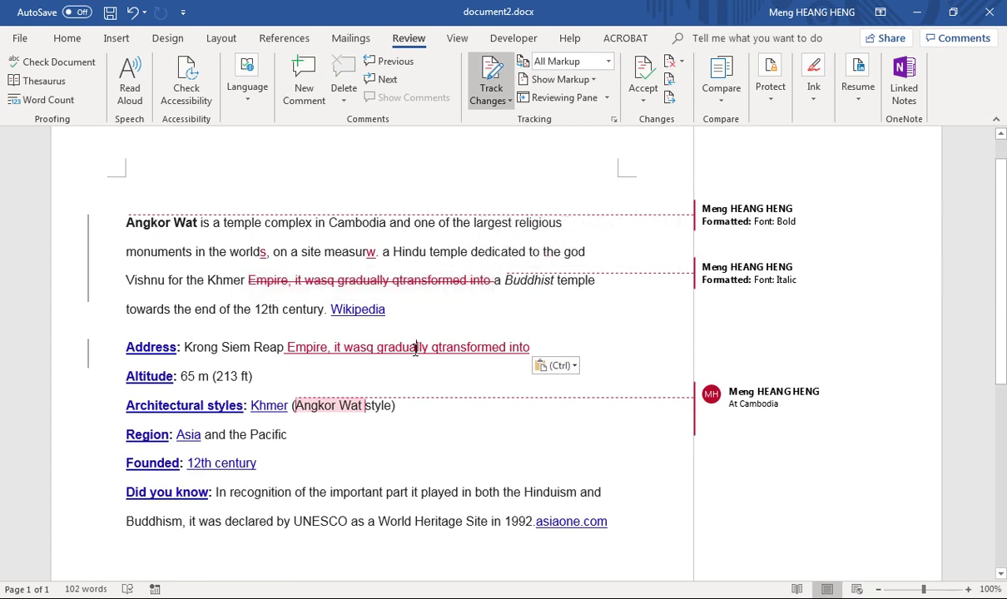
{"action": "left_click", "coordinate": [428, 281]}
{"action": "left_click_drag", "start_coordinate": [248, 281], "coordinate": [470, 281]}
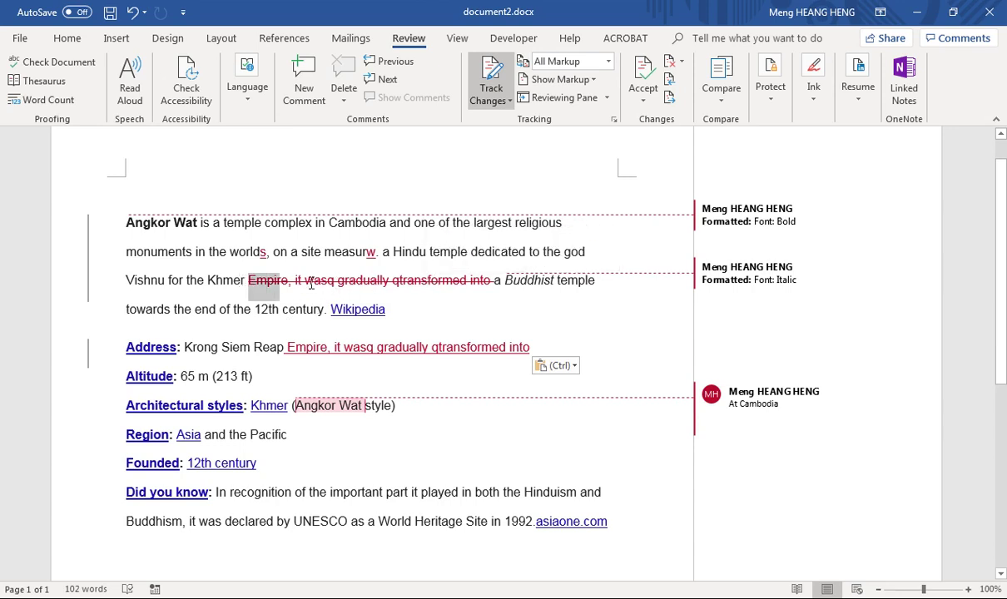
{"action": "left_click_drag", "start_coordinate": [376, 348], "coordinate": [481, 349]}
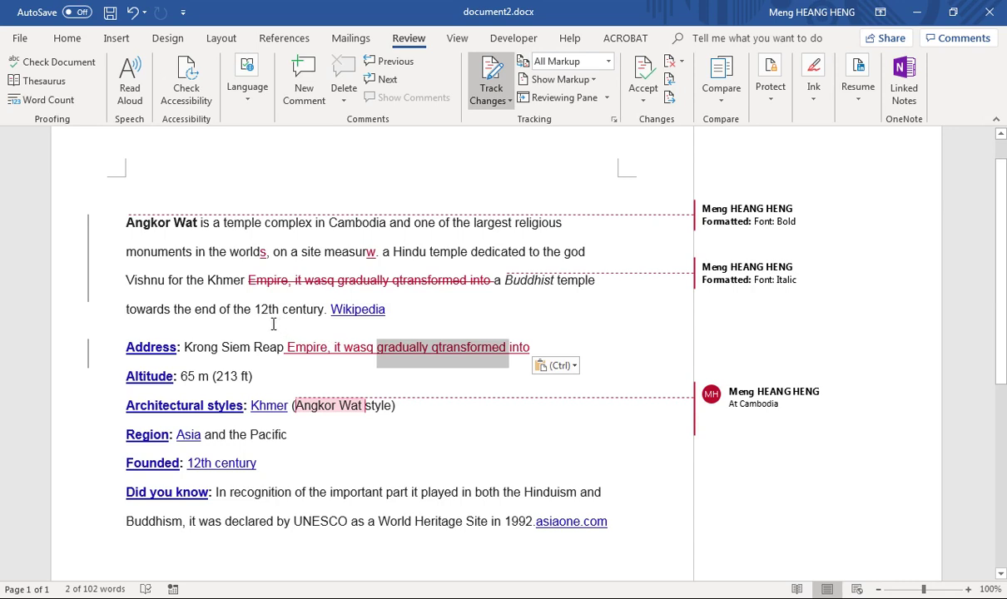
{"action": "left_click_drag", "start_coordinate": [249, 283], "coordinate": [494, 282]}
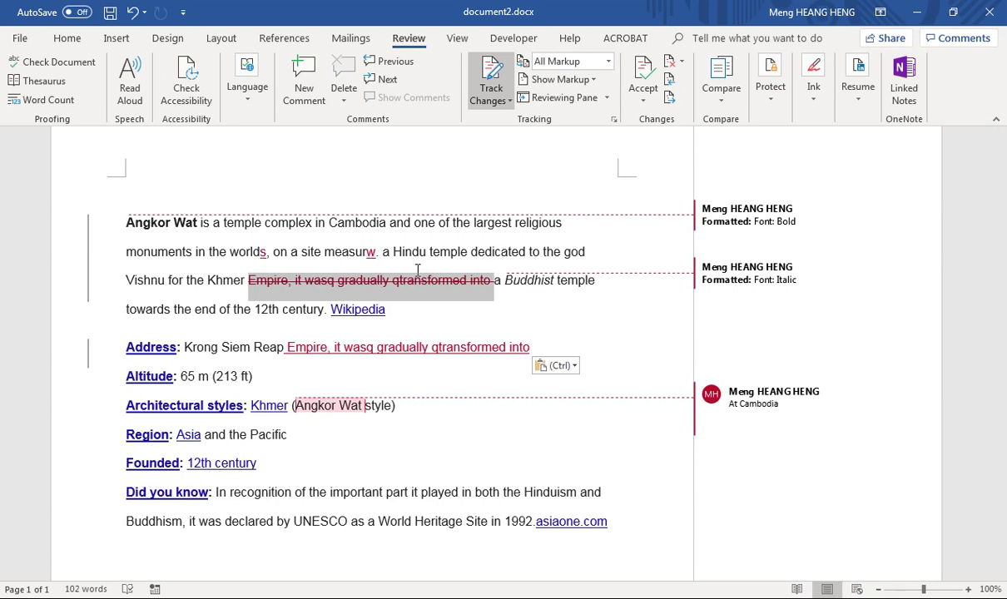
{"action": "left_click", "coordinate": [304, 406]}
{"action": "left_click_drag", "start_coordinate": [296, 406], "coordinate": [377, 406]}
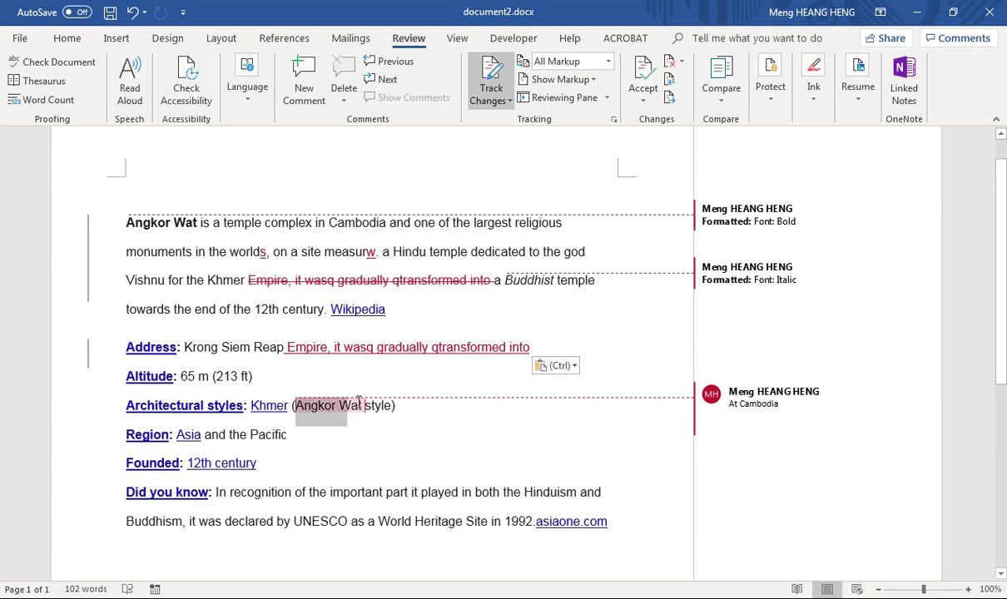